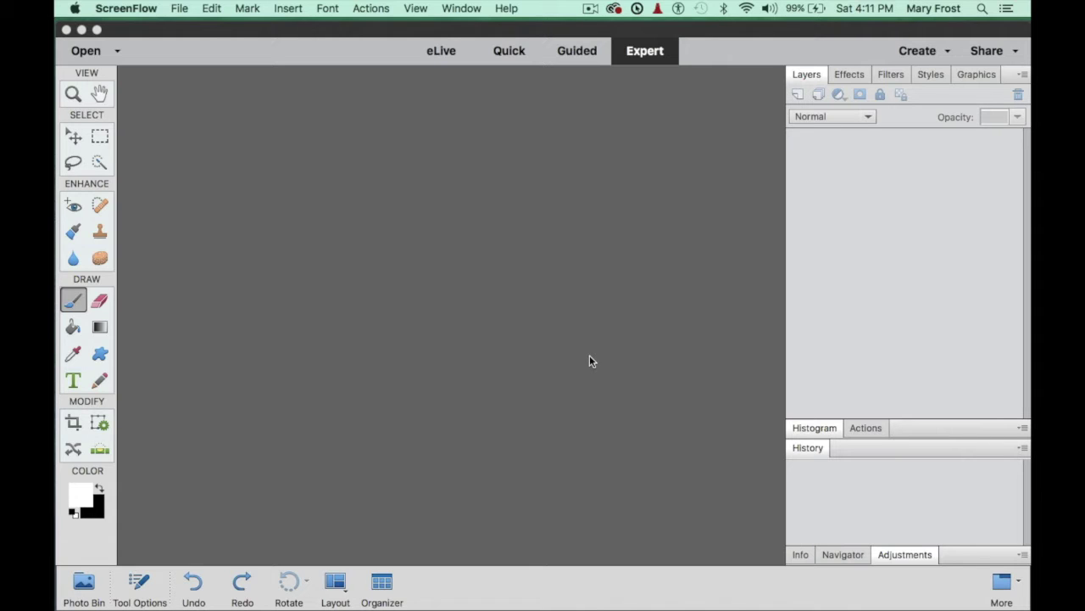
# Step: Open the raw photo Quito_2731.CR2 from the digital noise images folder
pyautogui.click(519, 356)
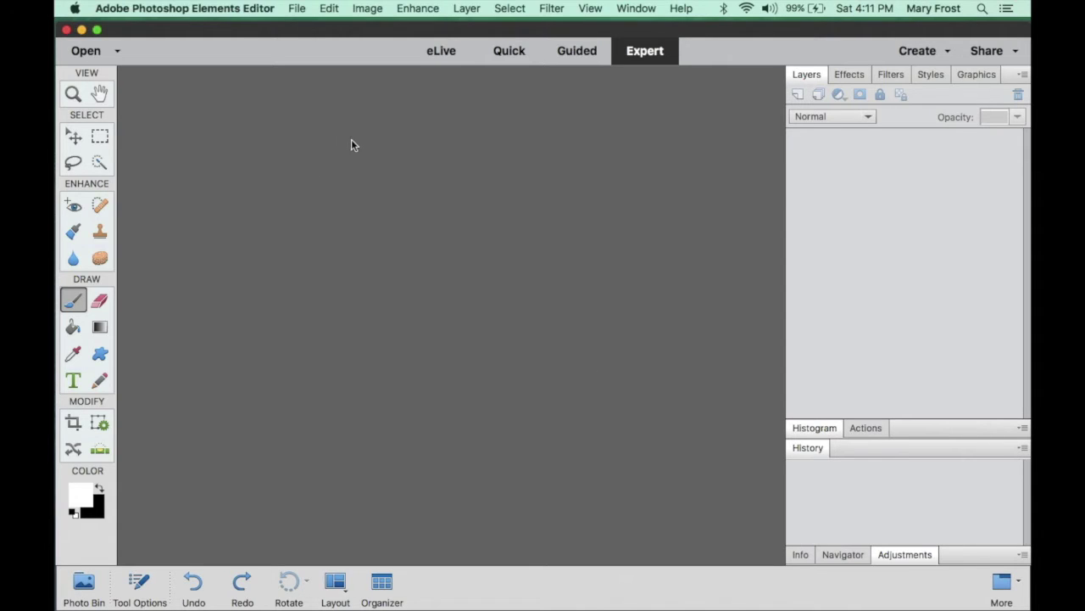
pyautogui.click(297, 10)
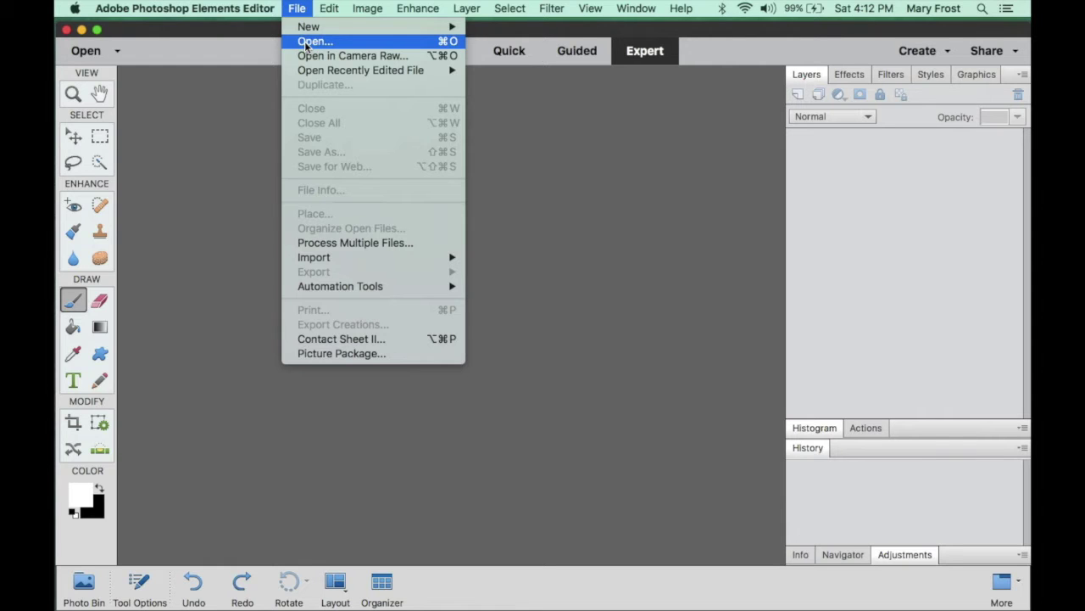
pyautogui.click(307, 43)
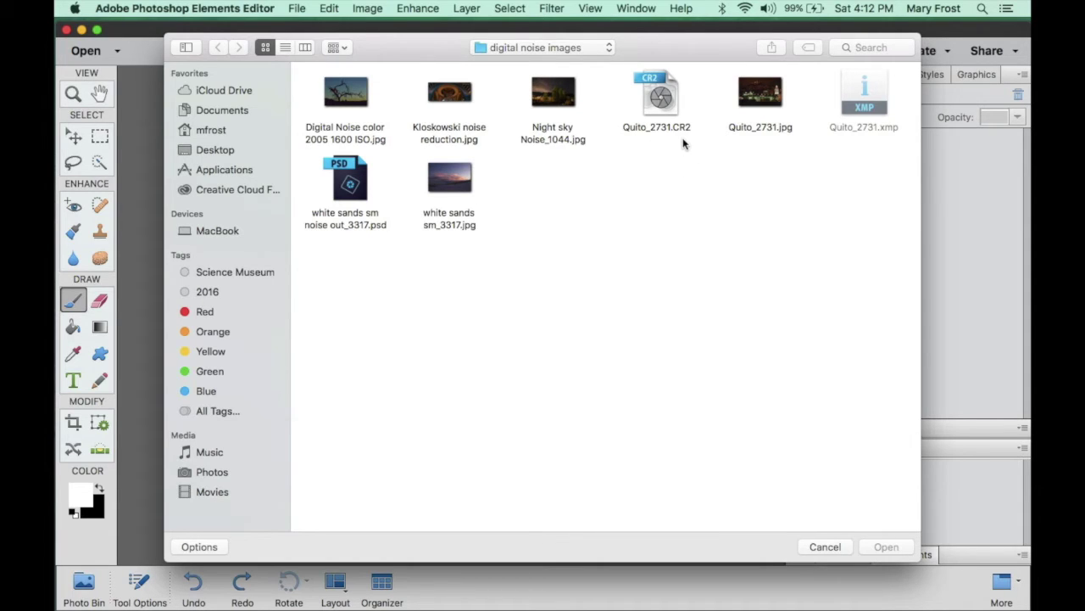
pyautogui.click(660, 100)
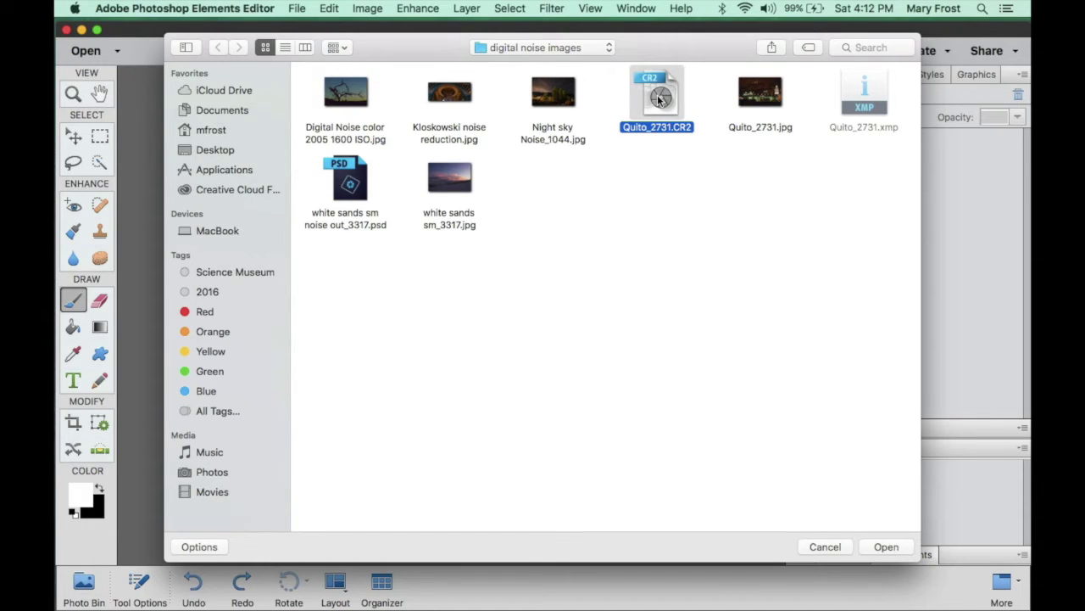
pyautogui.click(886, 547)
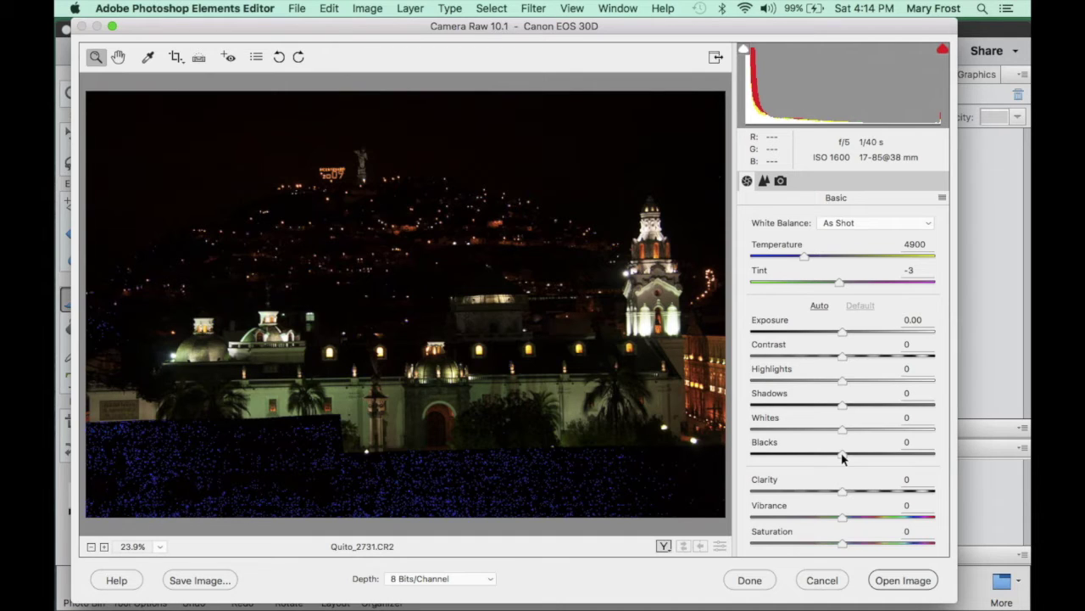
# Step: Raise Blacks to +29 and Shadows to +78, checking the shadow clipping warning
pyautogui.moveTo(842, 456)
pyautogui.mouseDown()
pyautogui.moveTo(898, 458)
pyautogui.moveTo(830, 459)
pyautogui.mouseUp()
pyautogui.moveTo(764, 472); pyautogui.dragTo(852, 451)
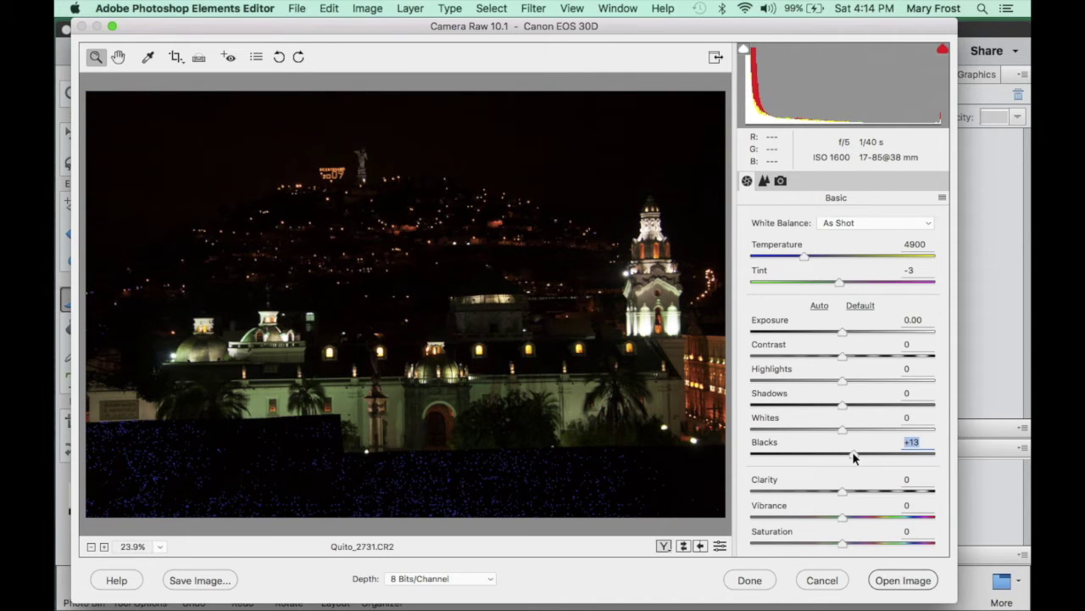
pyautogui.click(743, 52)
pyautogui.click(742, 52)
pyautogui.moveTo(852, 452); pyautogui.dragTo(867, 452)
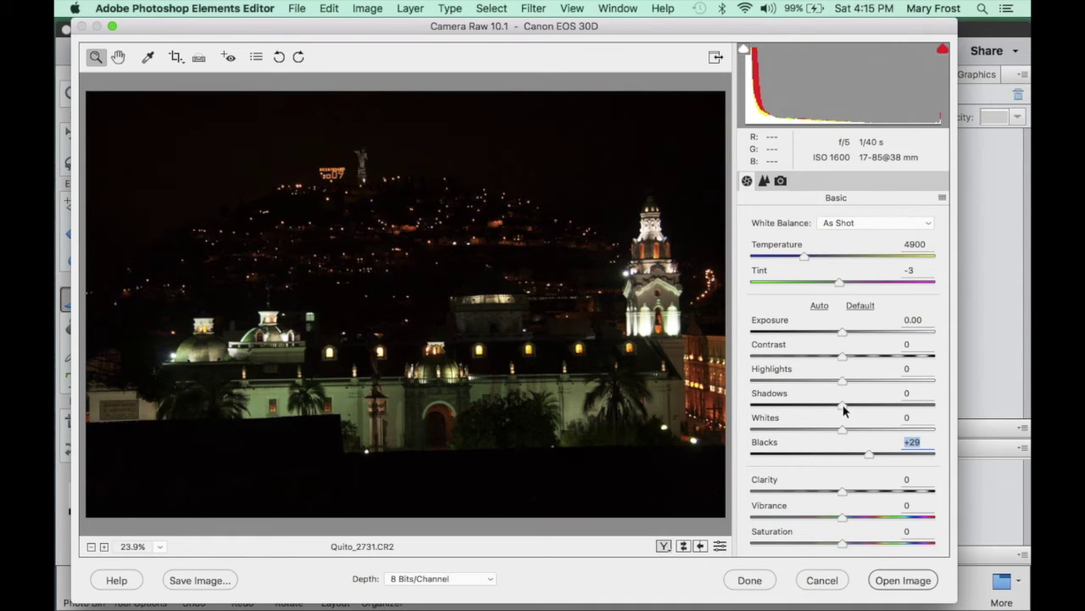
pyautogui.moveTo(844, 409); pyautogui.dragTo(914, 400)
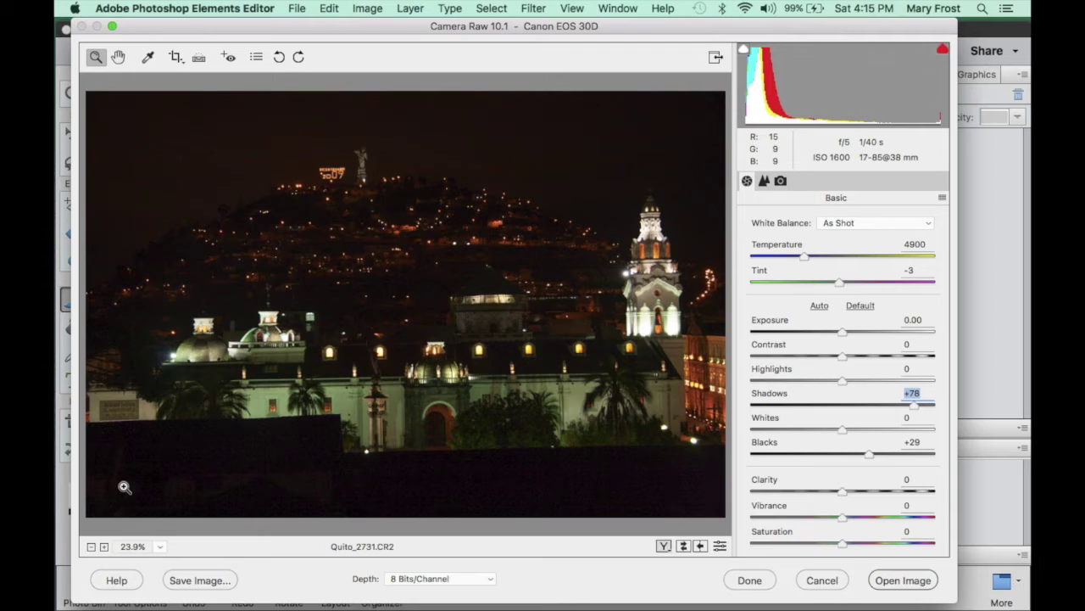
# Step: Set Blacks to +100 while viewing the photo at 100% and previewing the shadow clipping
pyautogui.click(160, 548)
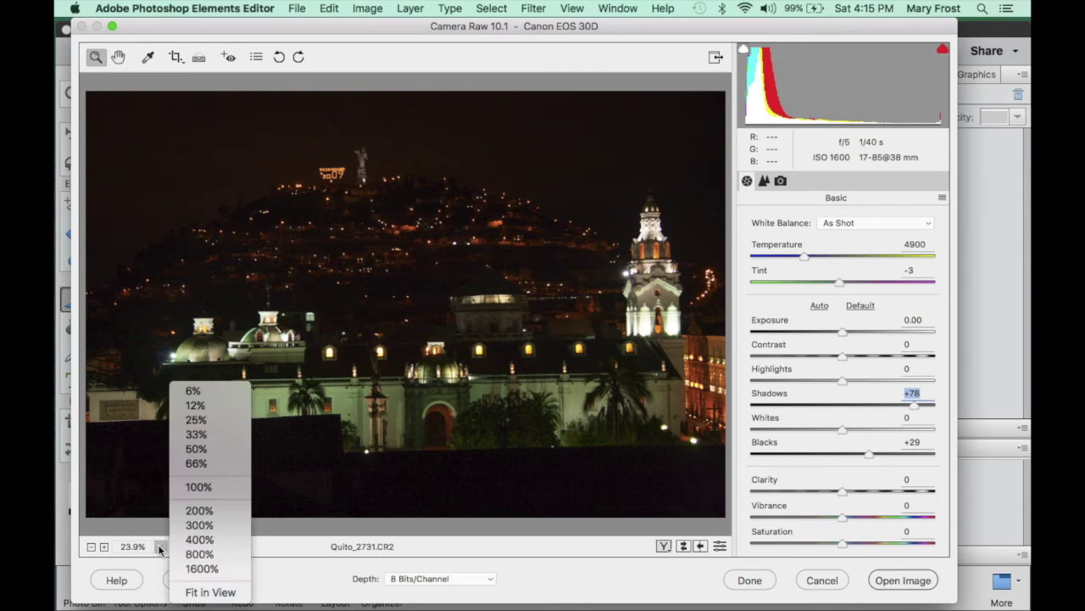
pyautogui.click(206, 487)
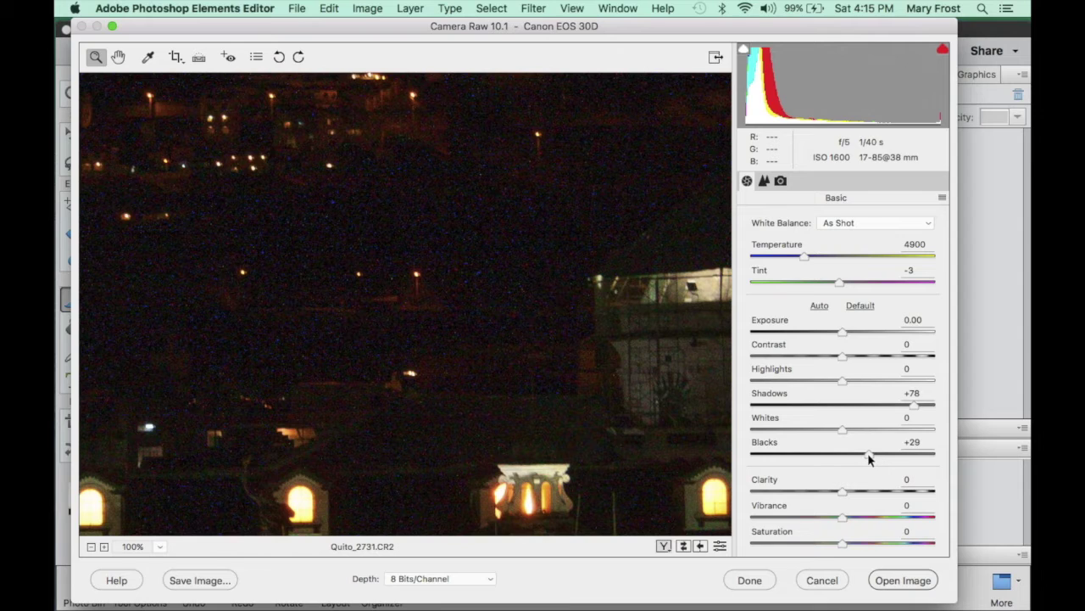
pyautogui.moveTo(867, 455); pyautogui.dragTo(939, 454)
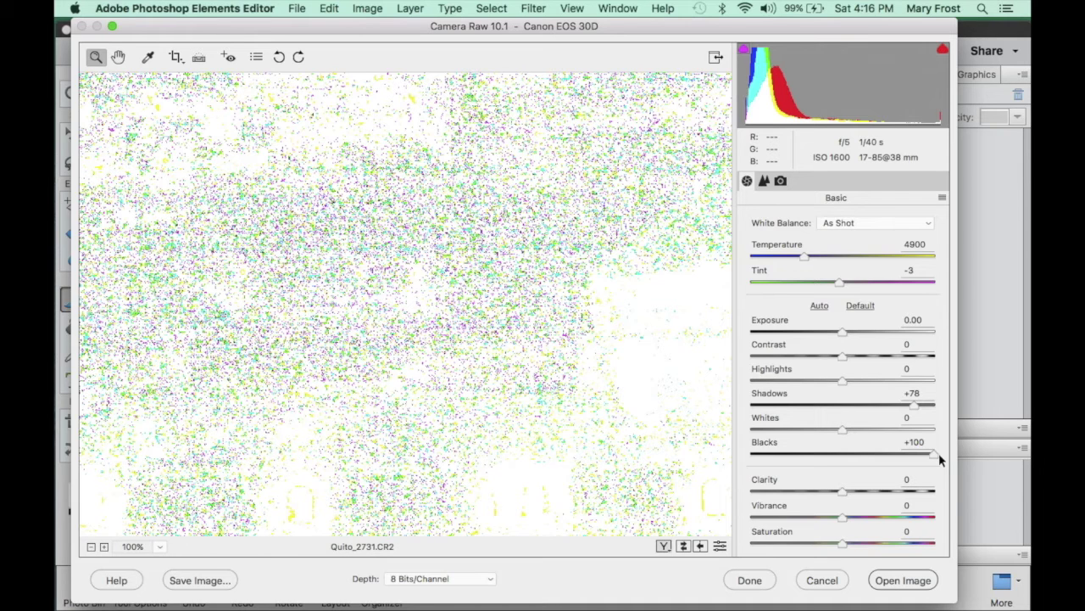
pyautogui.moveTo(938, 452); pyautogui.dragTo(939, 453)
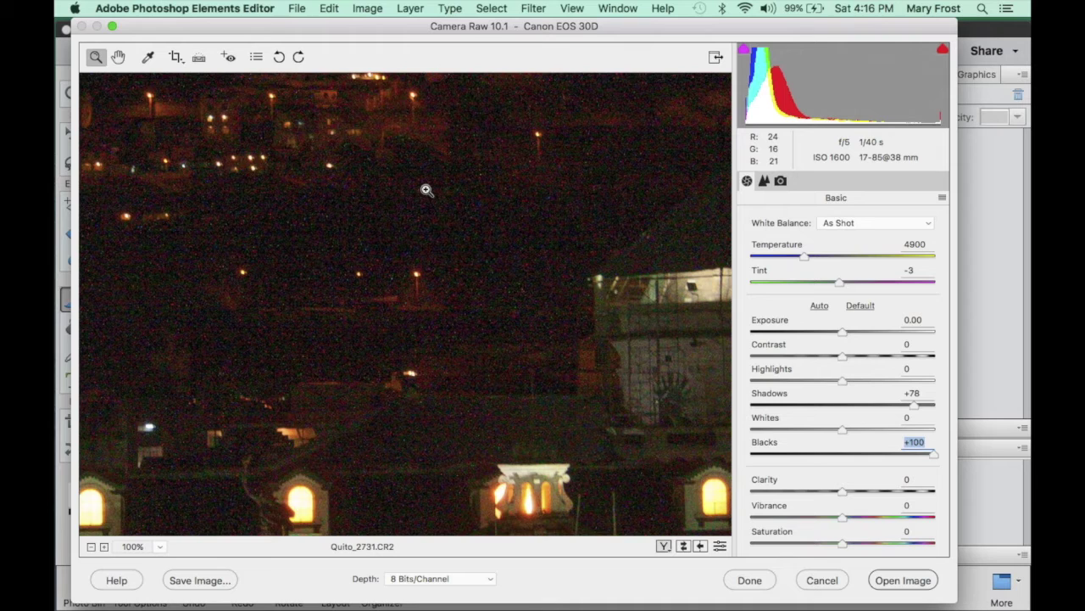
# Step: Set Shadows to +50 while checking the noise around the hilltop sign and statue
pyautogui.press('space')
pyautogui.moveTo(425, 189); pyautogui.dragTo(781, 604)
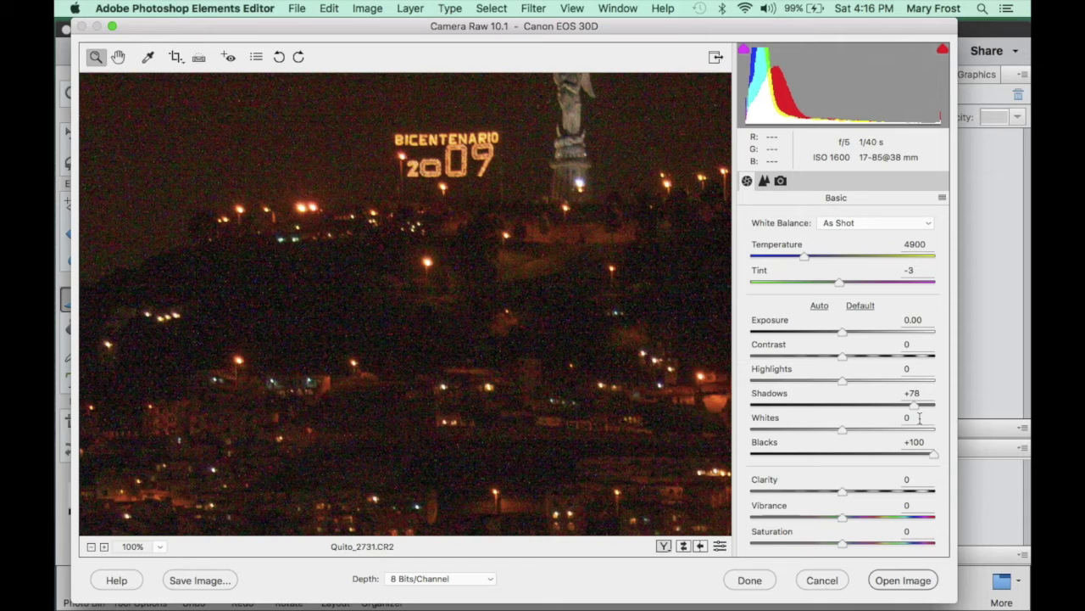
pyautogui.moveTo(913, 410); pyautogui.dragTo(882, 418)
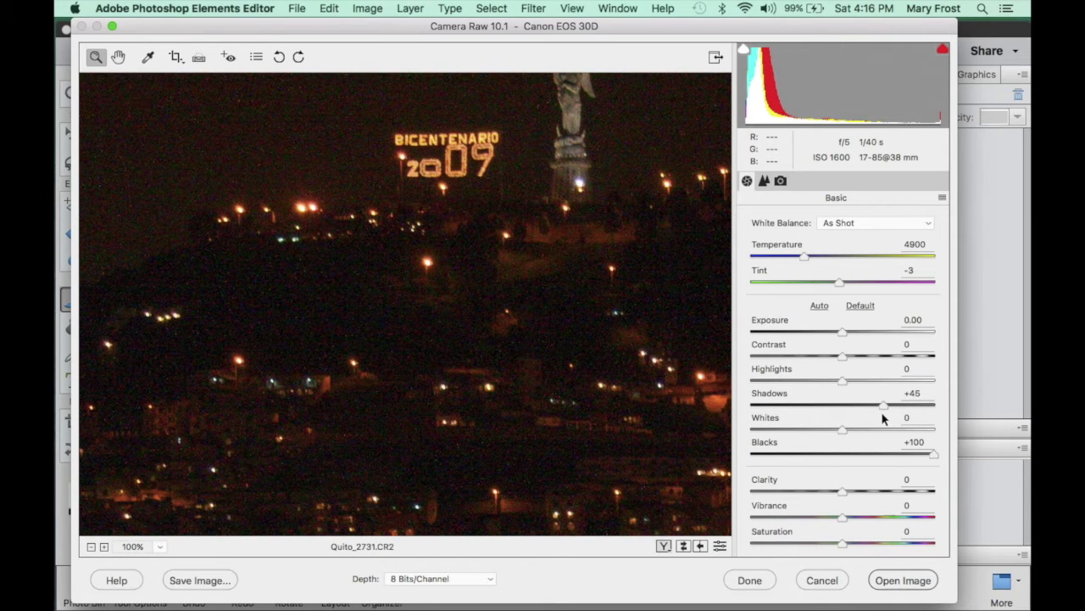
pyautogui.moveTo(883, 418); pyautogui.dragTo(888, 418)
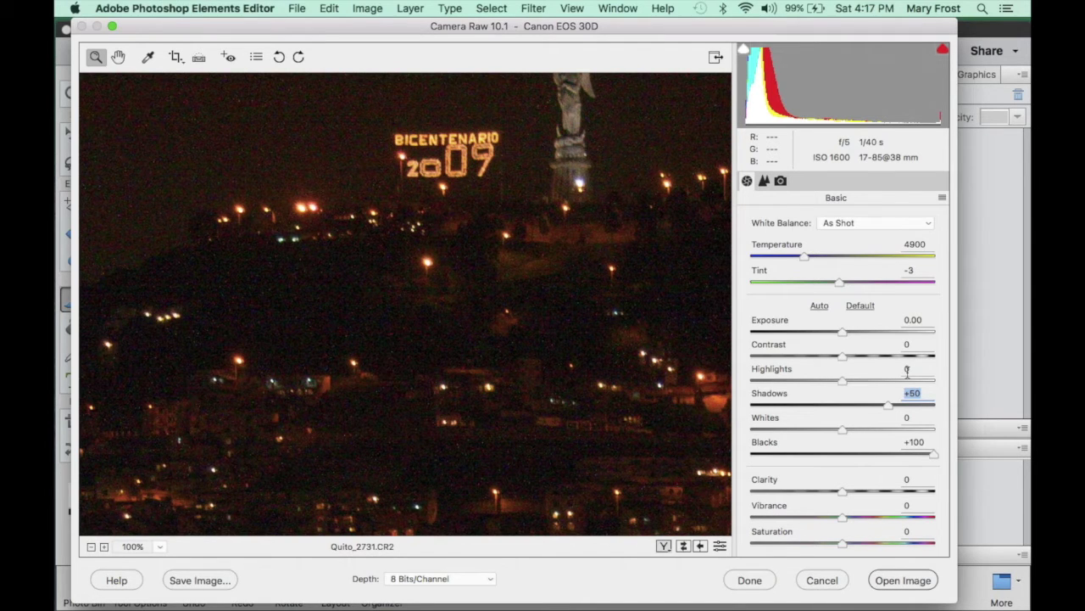
# Step: Straighten the photo along the roofline of the long white church building and apply the resulting crop
pyautogui.click(160, 547)
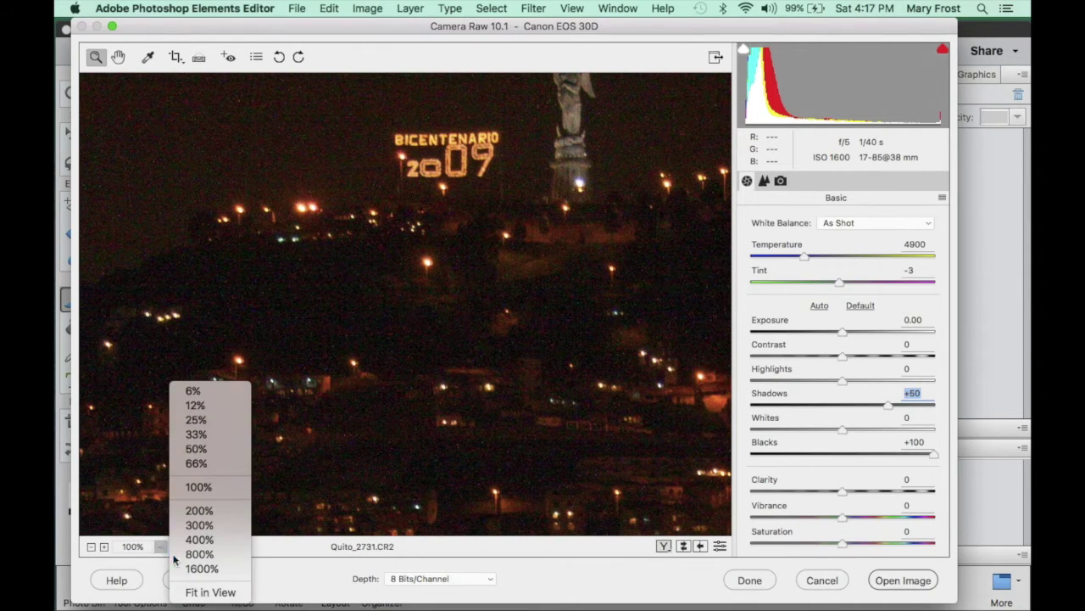
pyautogui.click(195, 594)
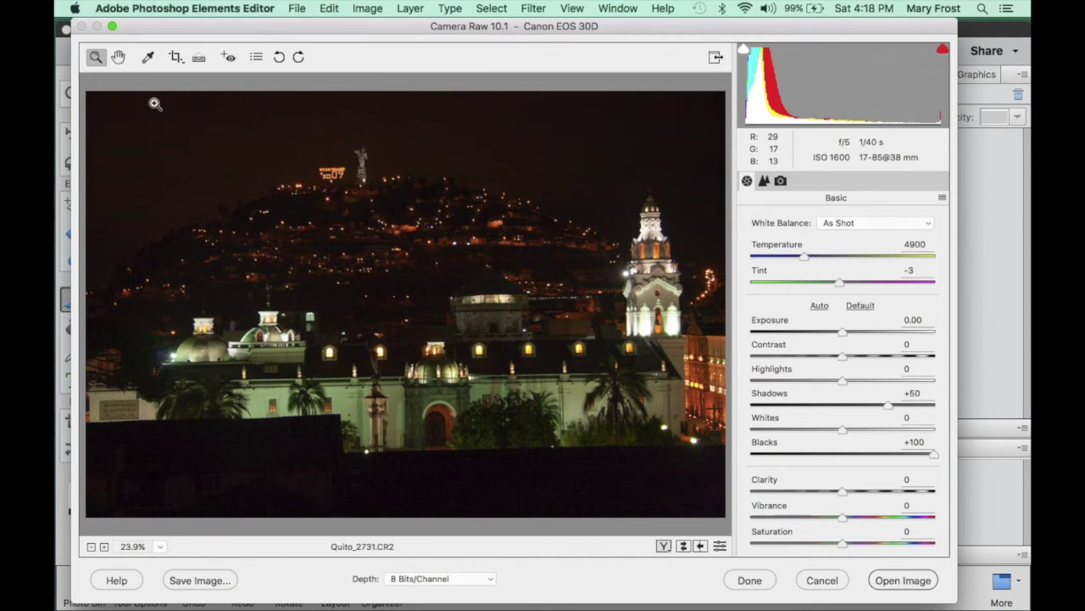
pyautogui.click(200, 57)
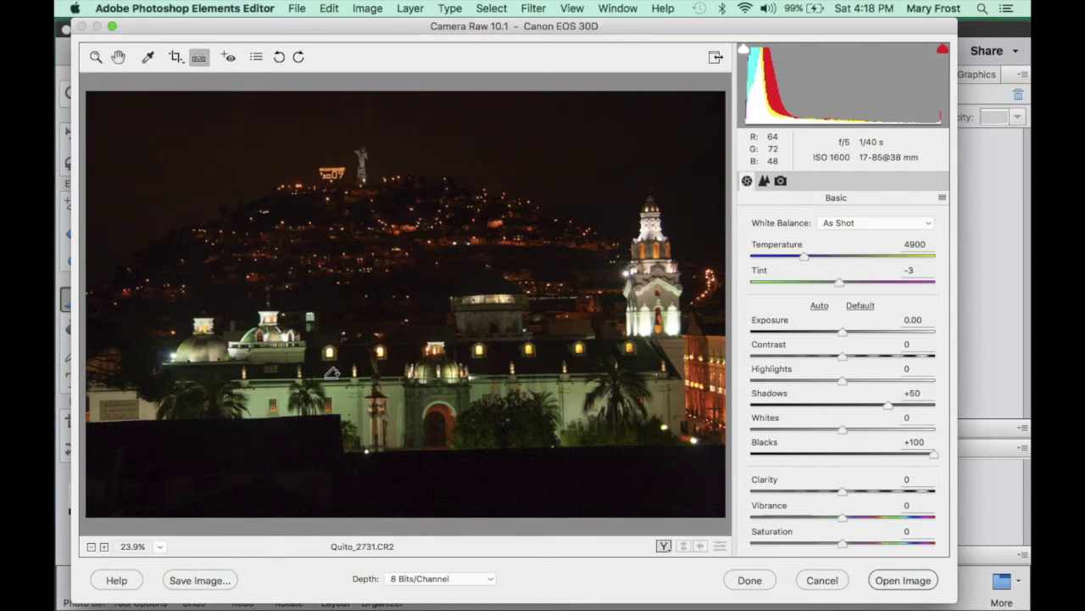
pyautogui.moveTo(331, 373); pyautogui.dragTo(591, 371)
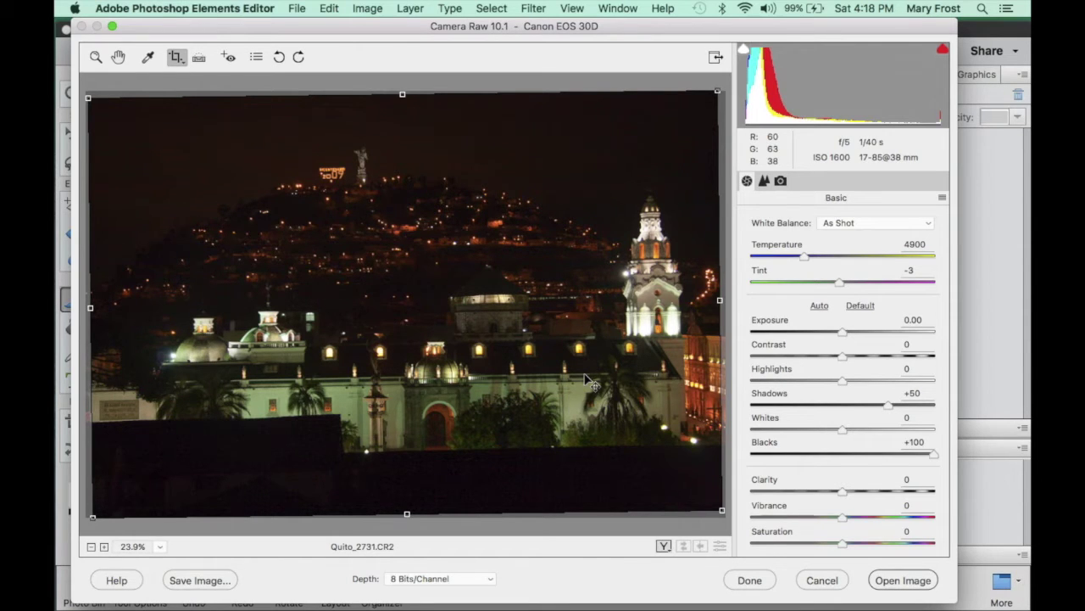
pyautogui.click(118, 58)
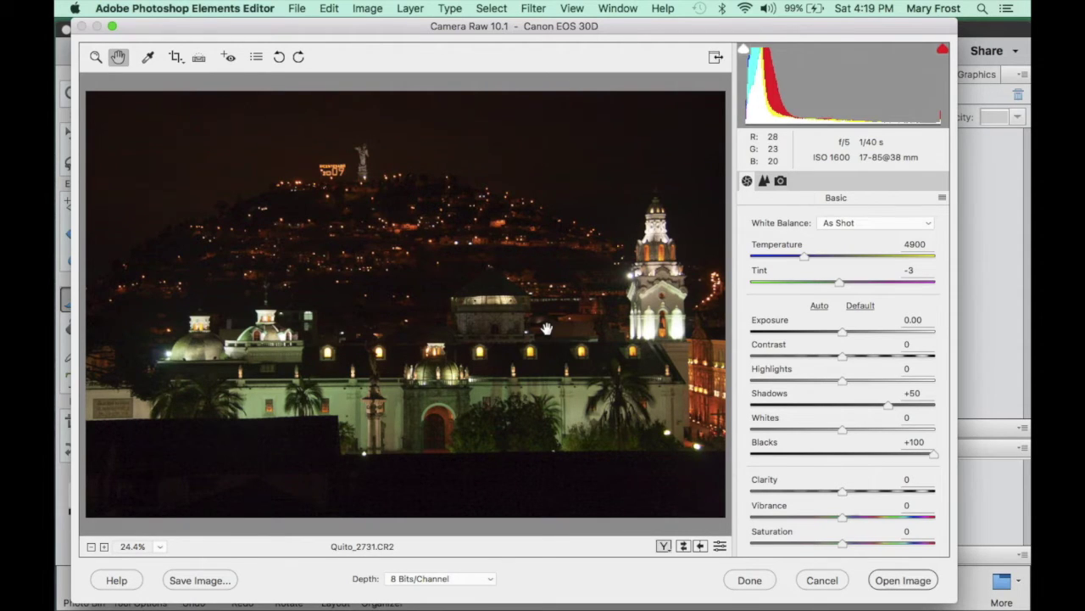
# Step: Set Color noise reduction to 25, comparing it with 0 at 100% view around the hilltop statue and sign
pyautogui.click(764, 183)
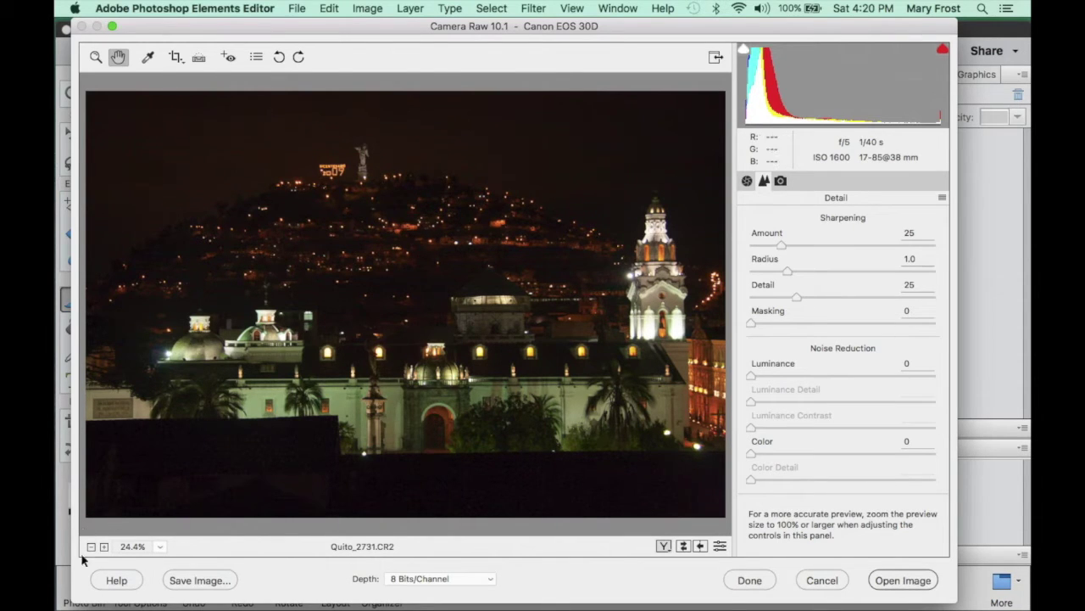
pyautogui.click(161, 549)
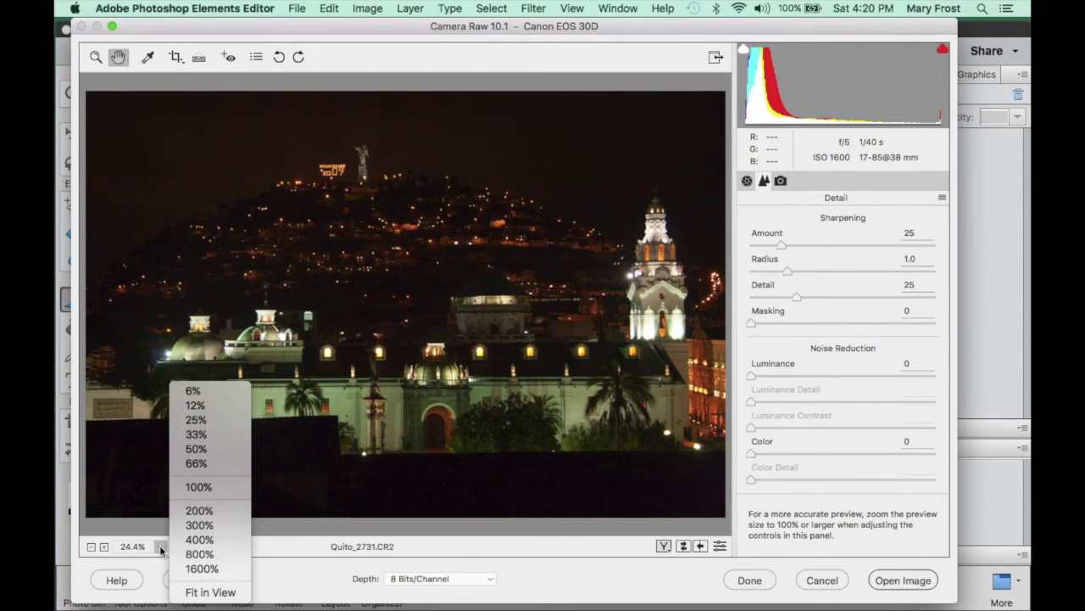
pyautogui.click(197, 487)
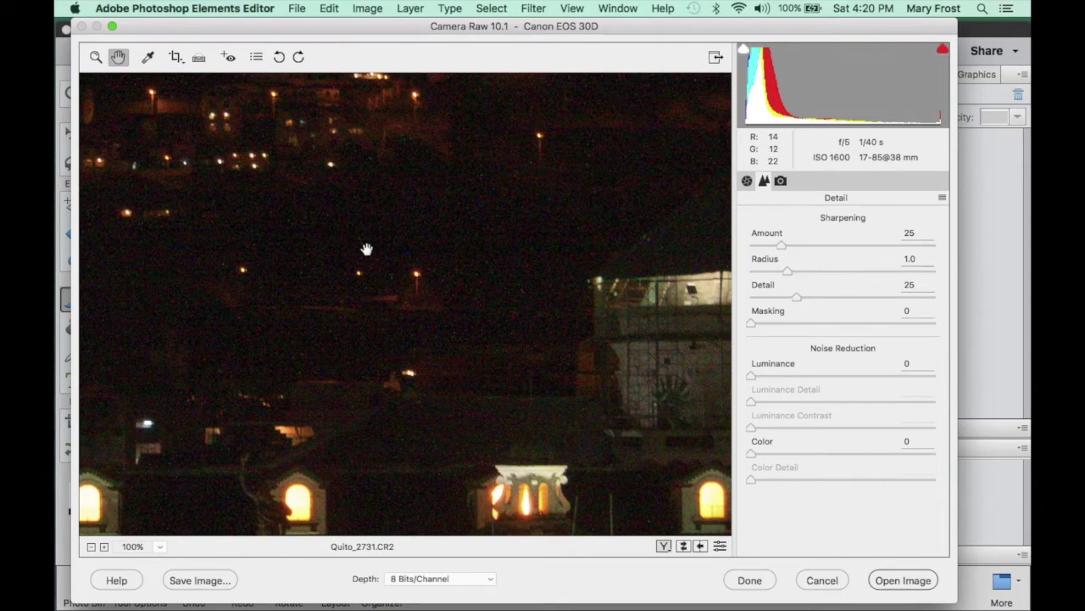
pyautogui.moveTo(352, 232); pyautogui.dragTo(749, 610)
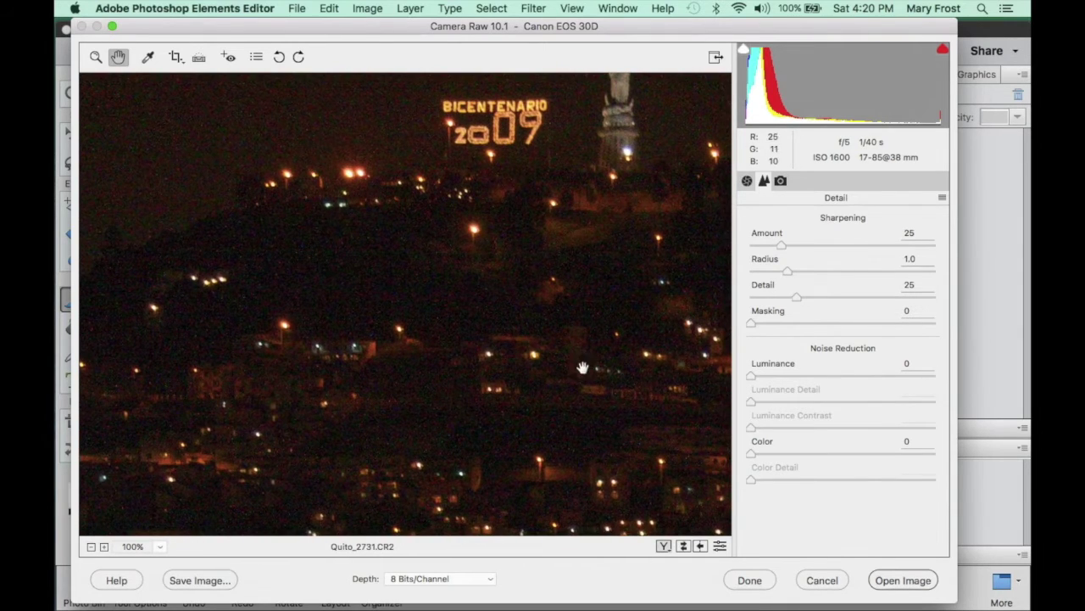
pyautogui.moveTo(563, 348); pyautogui.dragTo(562, 449)
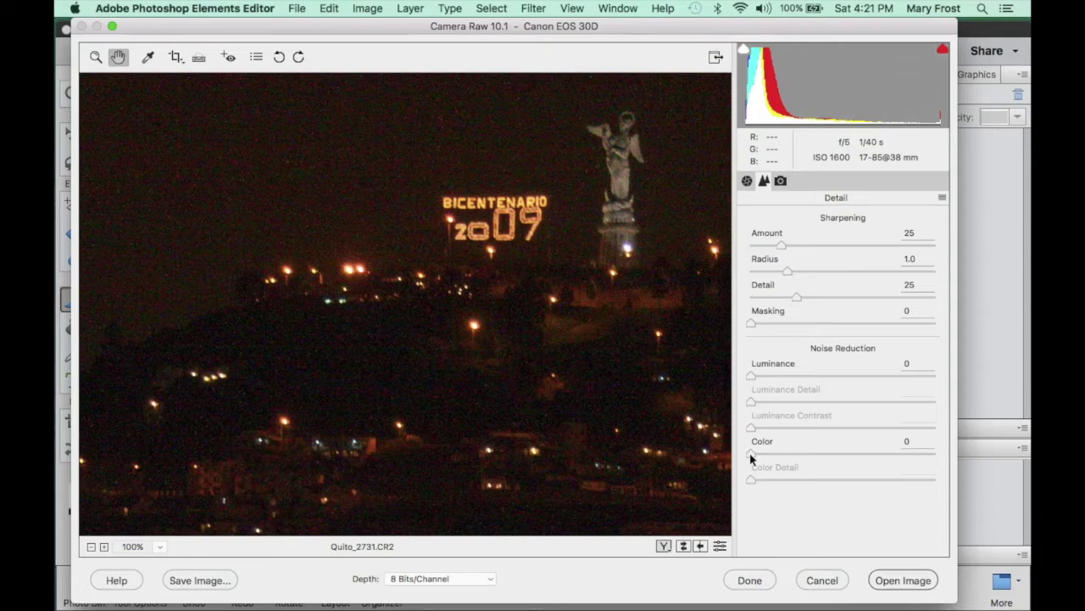
pyautogui.moveTo(751, 453); pyautogui.dragTo(792, 452)
pyautogui.click(795, 456)
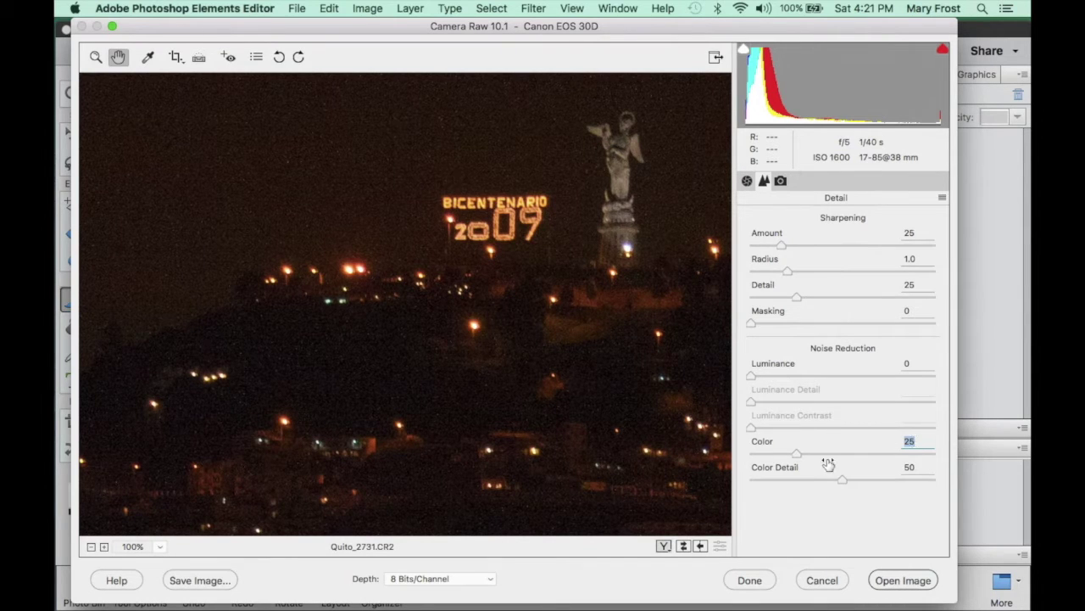
pyautogui.moveTo(795, 456); pyautogui.dragTo(691, 456)
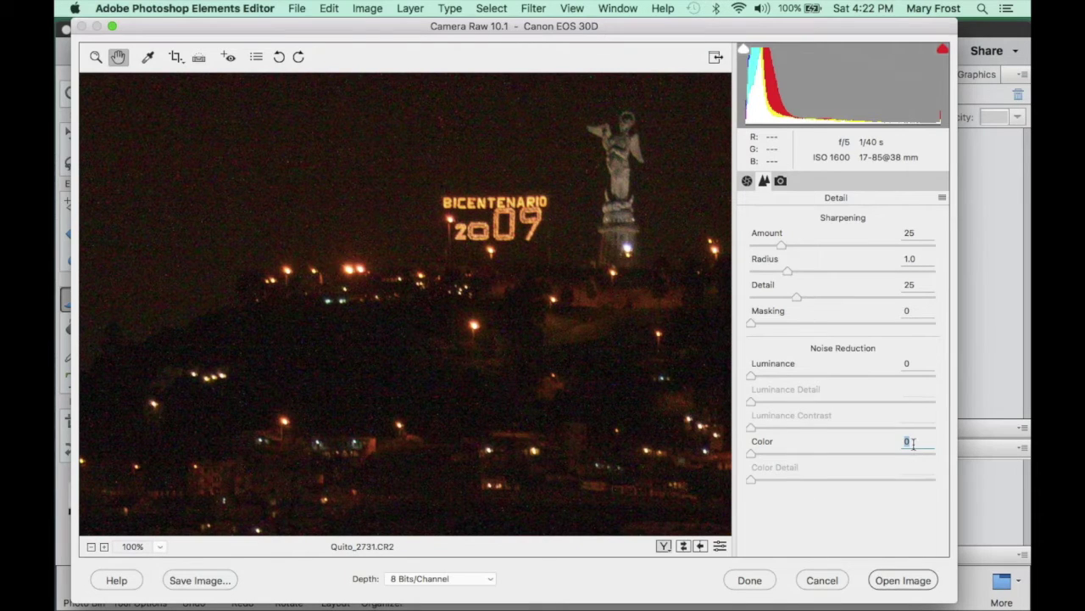
pyautogui.write('25')
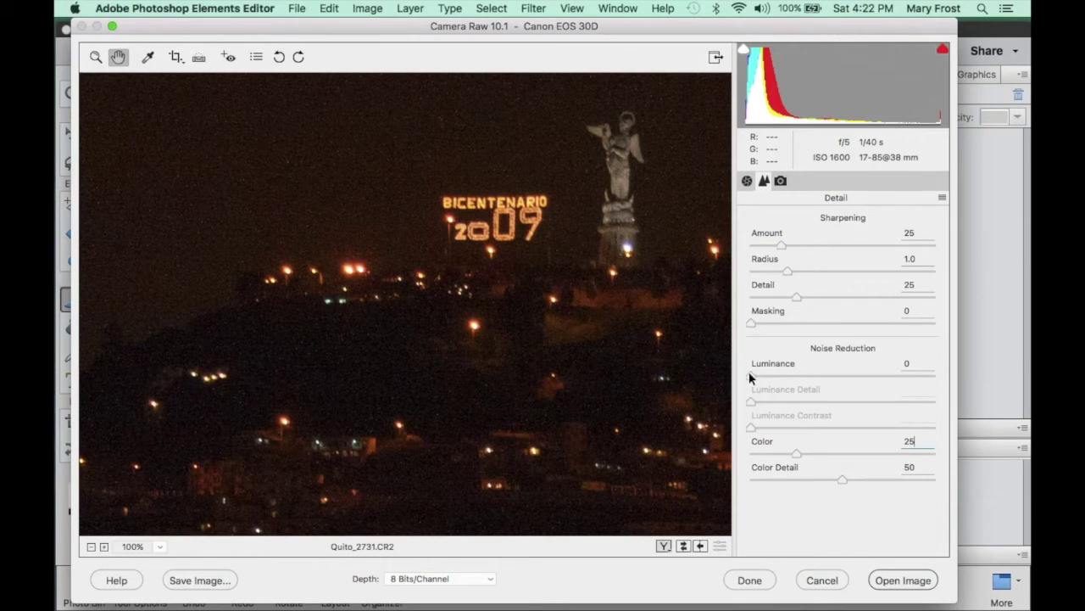
# Step: Compare Luminance noise reduction at 0 and 30, and set it to 31
pyautogui.moveTo(751, 378); pyautogui.dragTo(805, 379)
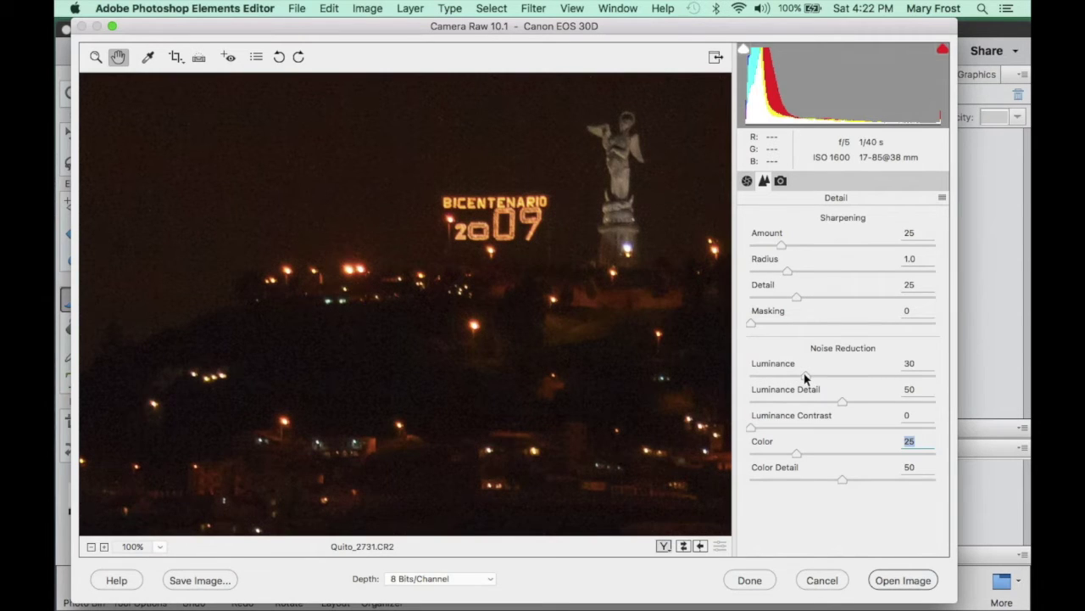
pyautogui.moveTo(806, 379); pyautogui.dragTo(806, 379)
pyautogui.write('0')
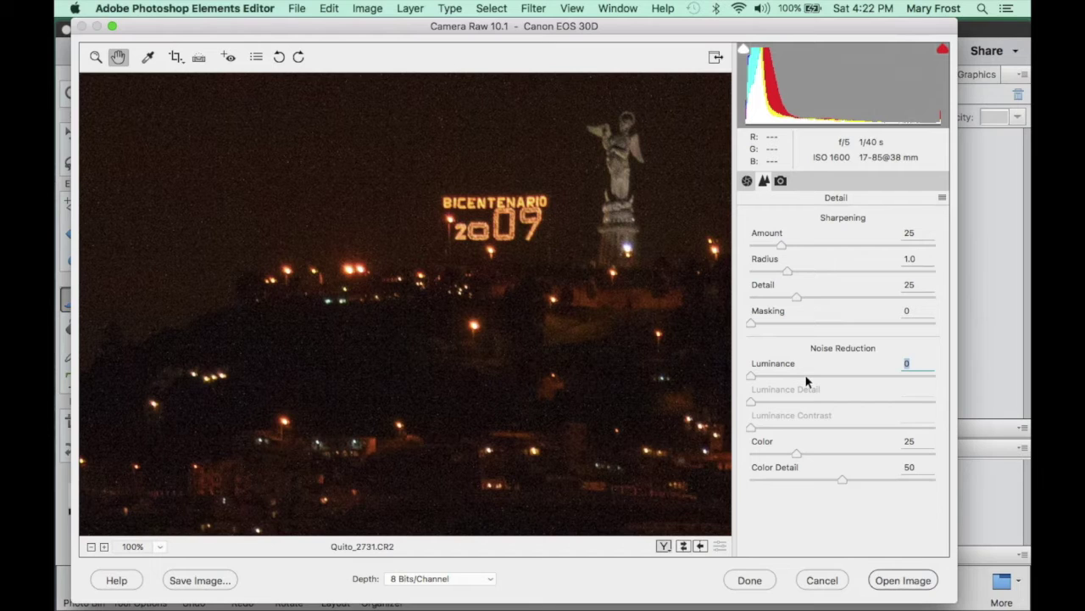
pyautogui.write('30')
pyautogui.press('Return')
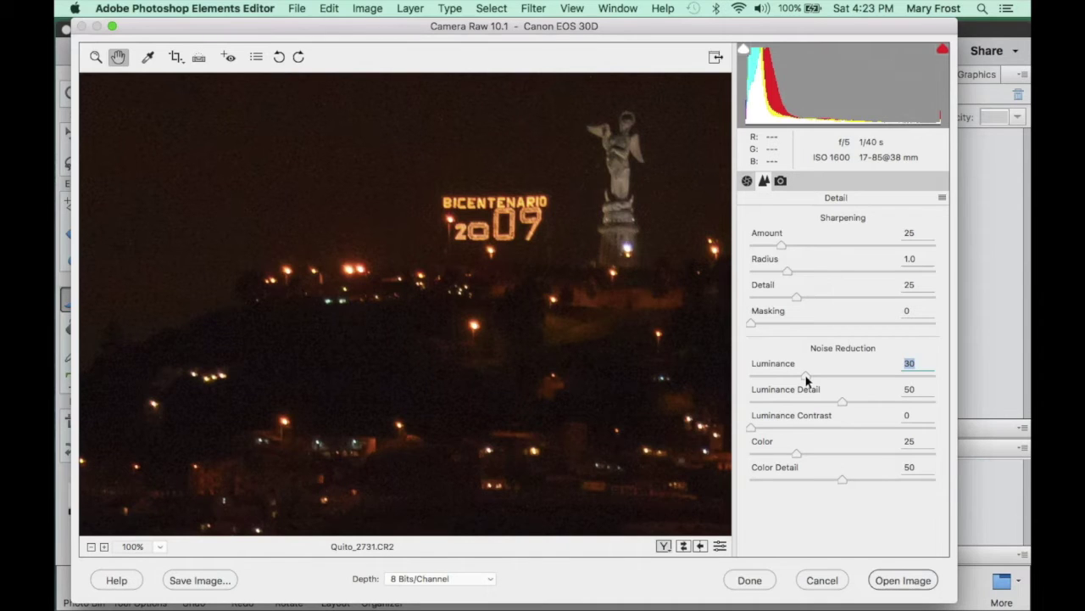
pyautogui.write('0')
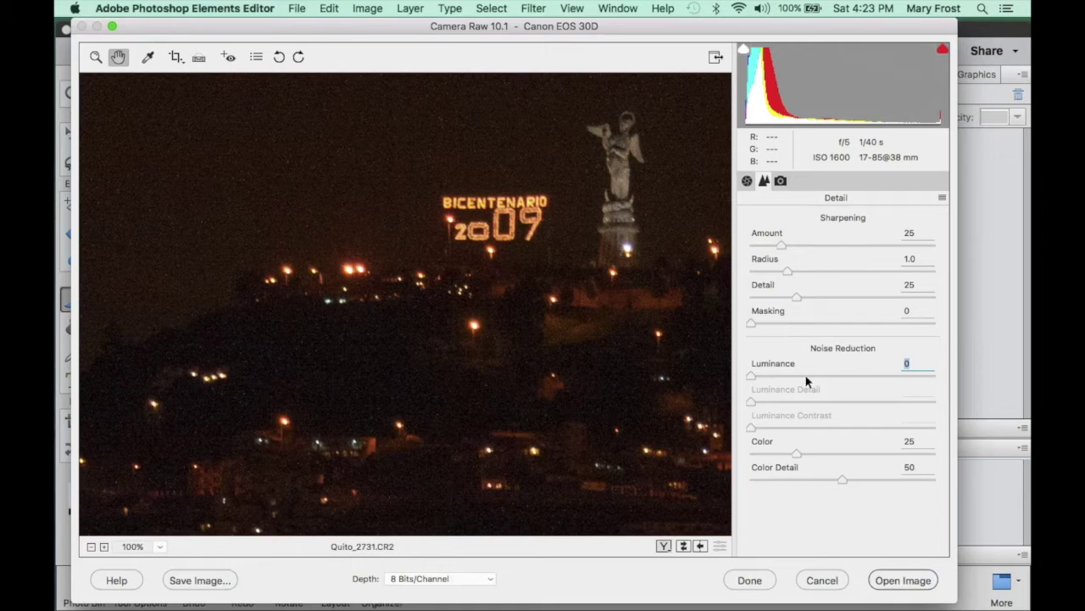
pyautogui.press('super+z')
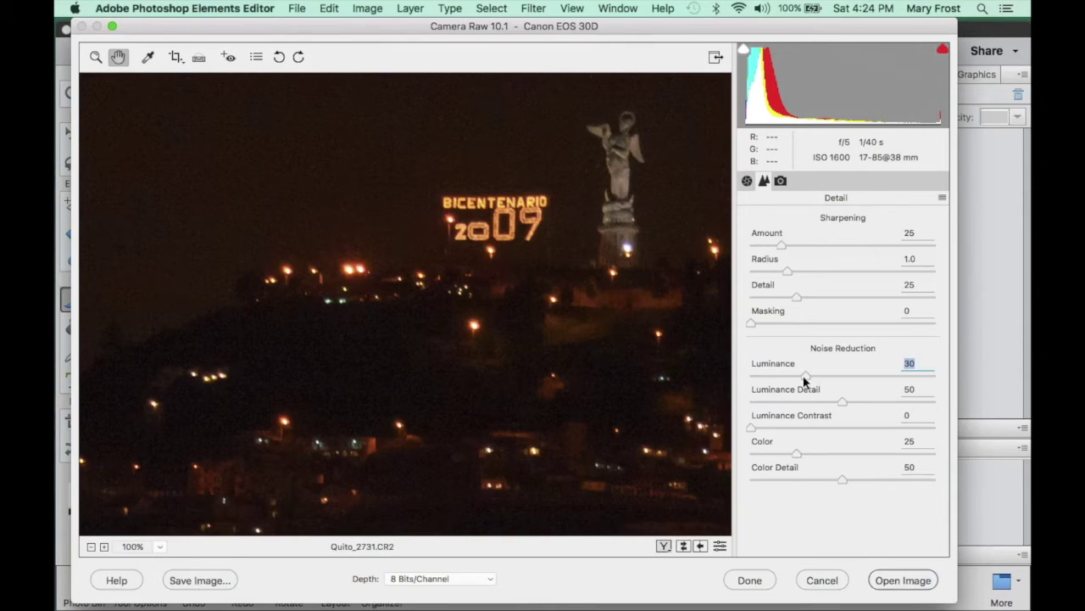
pyautogui.write('0')
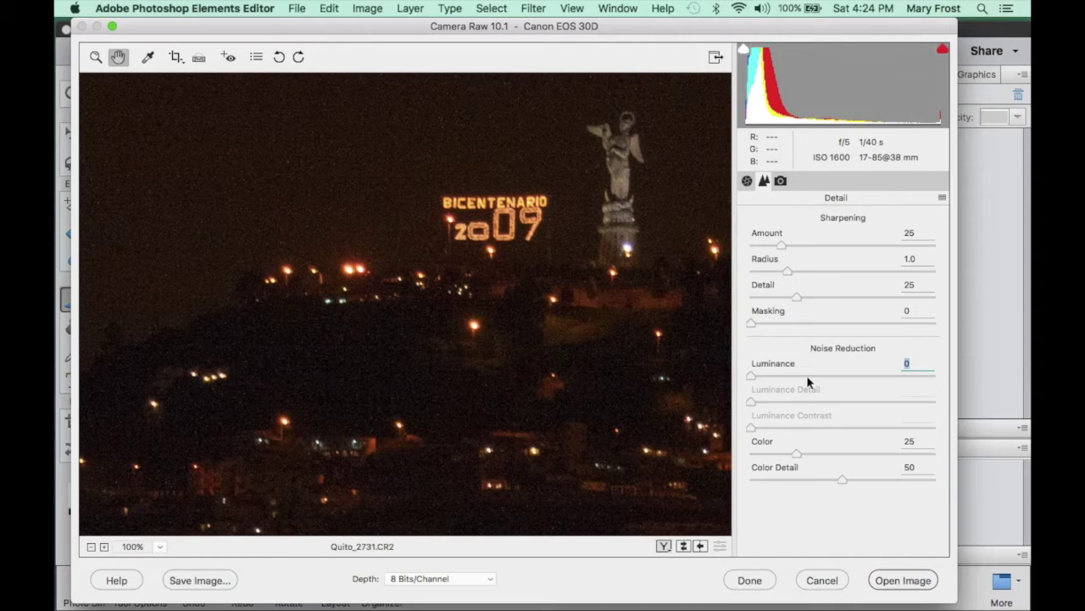
pyautogui.click(807, 376)
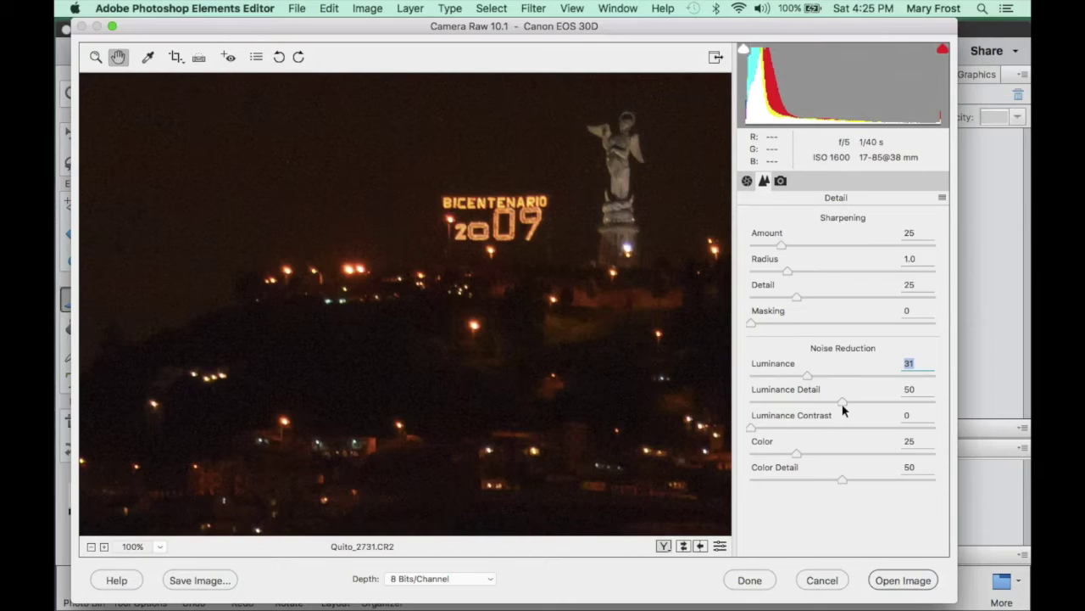
# Step: Open the adjusted raw photo from Camera Raw in the editor and close it without saving
pyautogui.click(161, 548)
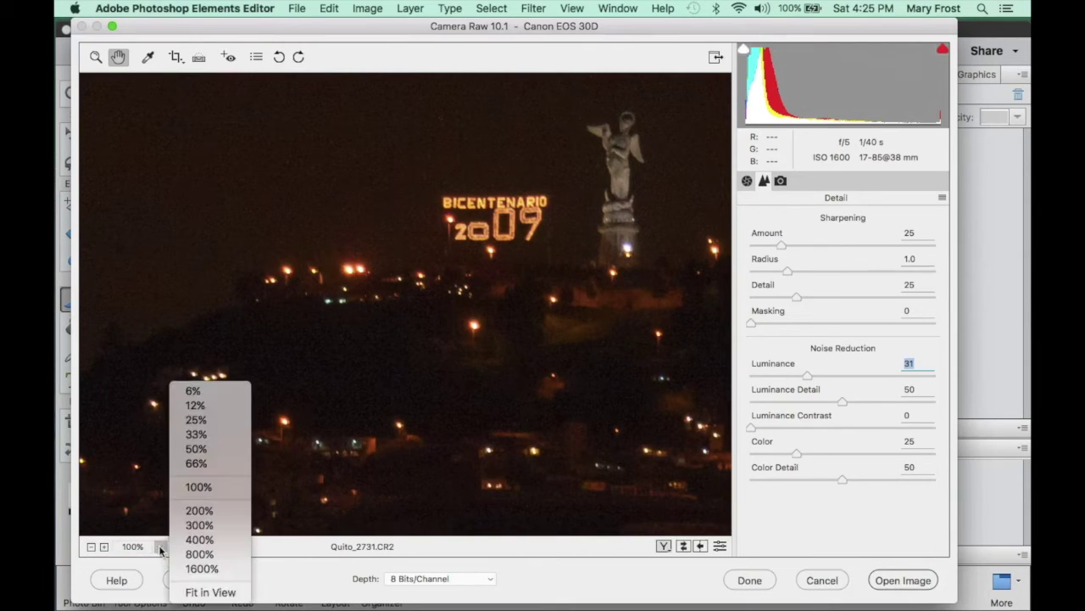
pyautogui.click(190, 595)
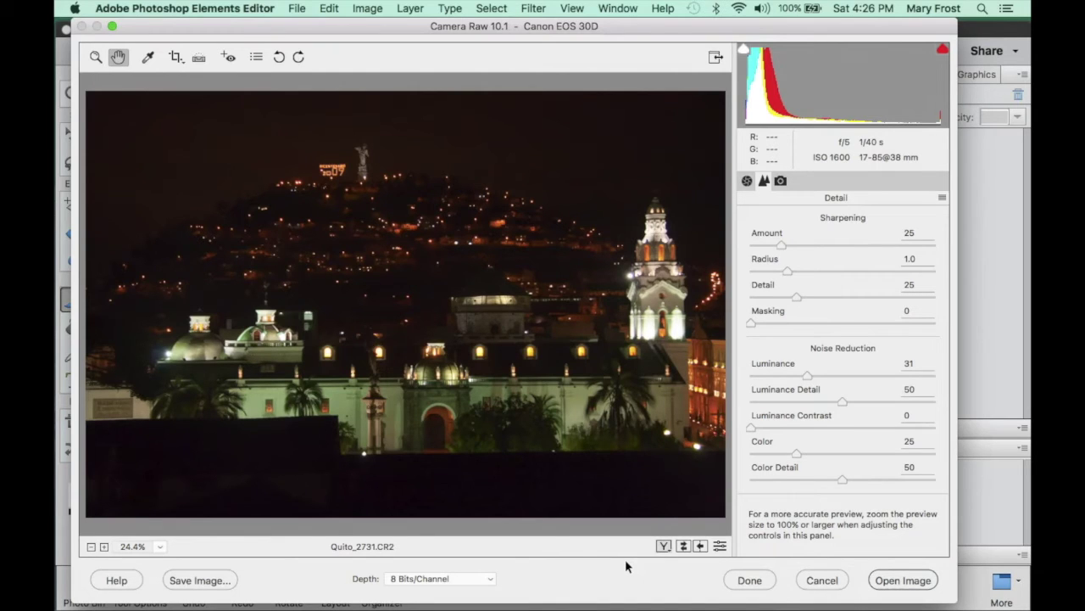
pyautogui.click(903, 580)
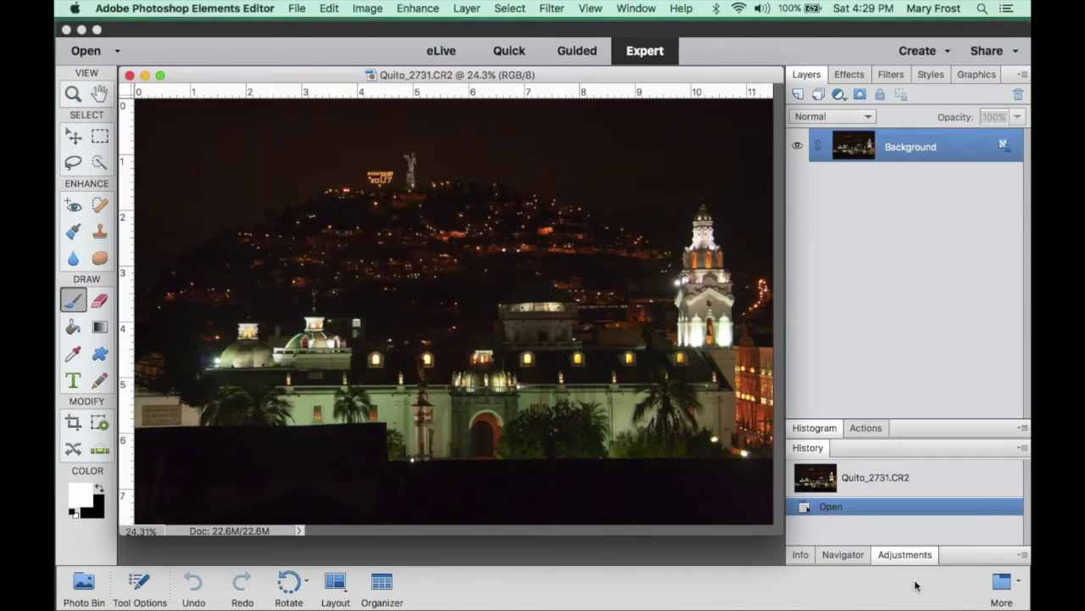
pyautogui.click(129, 75)
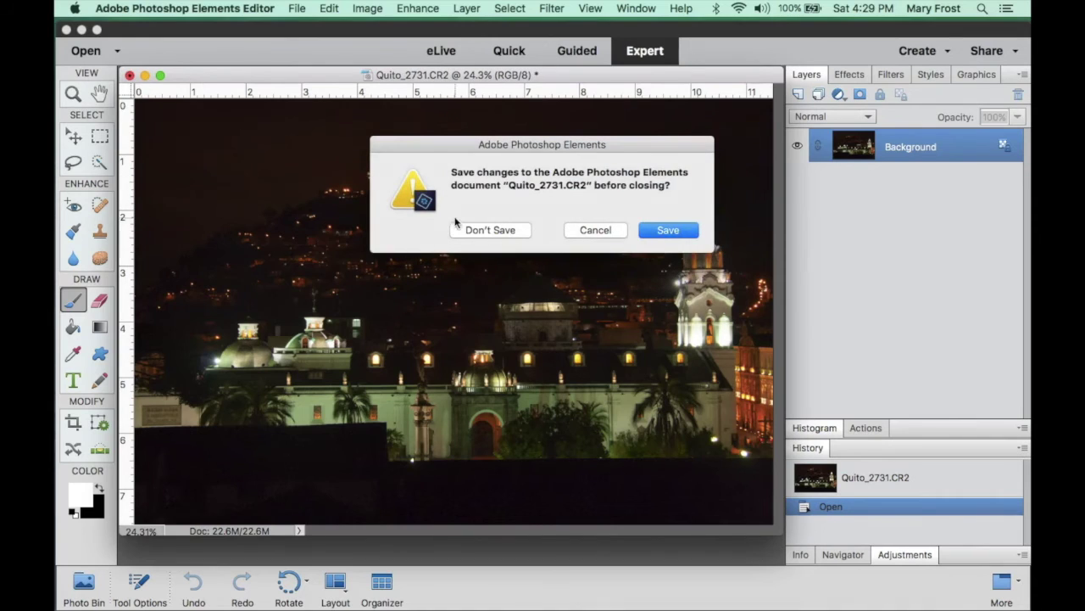
pyautogui.click(491, 230)
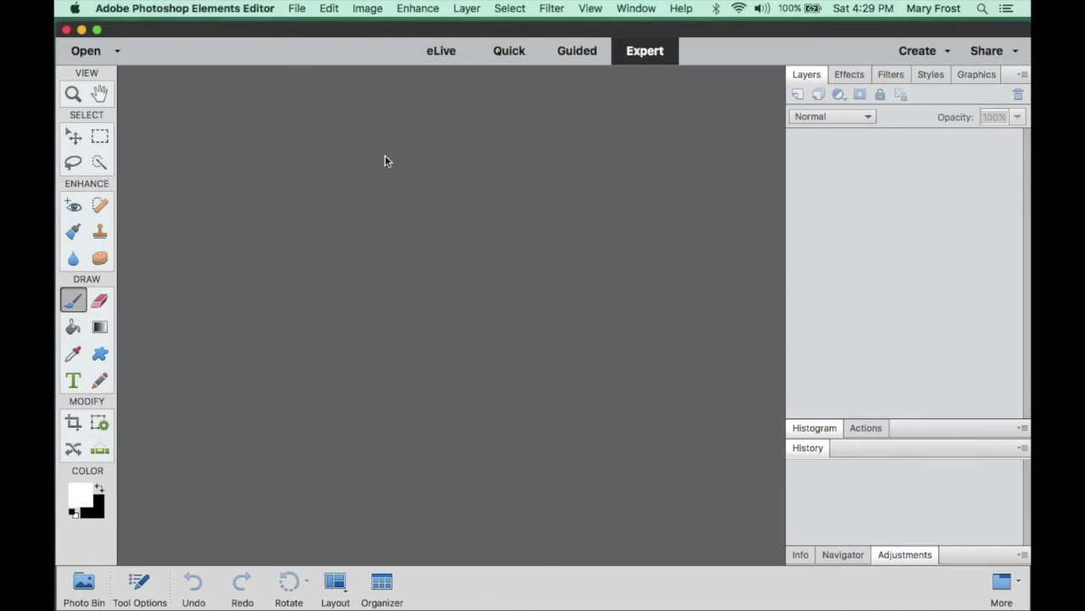
# Step: Open Quito_2731.jpg from the digital noise images folder with the file format set to JPEG
pyautogui.click(296, 10)
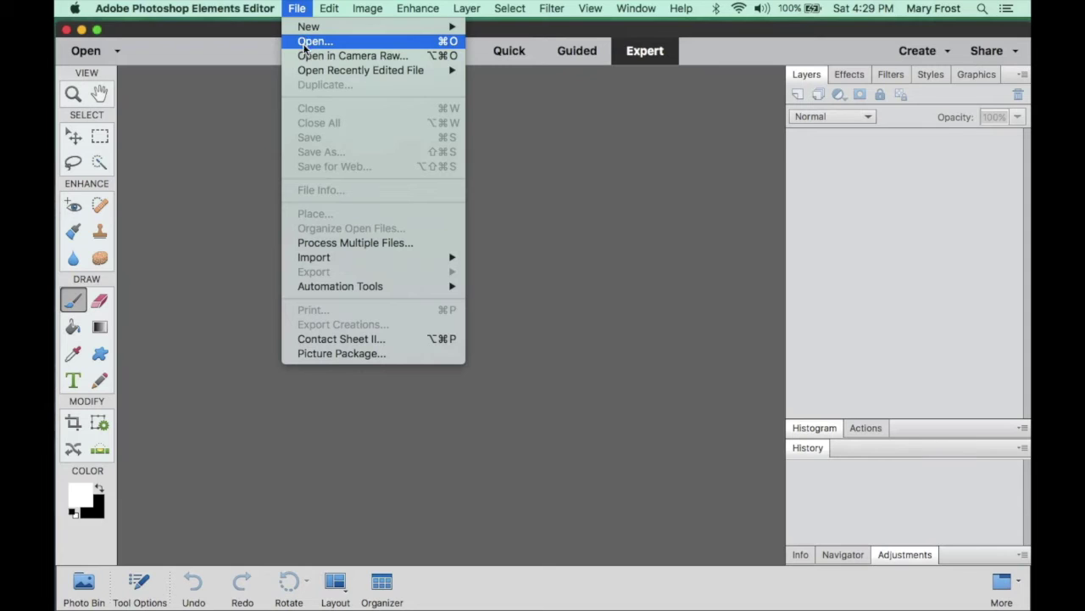
pyautogui.click(304, 44)
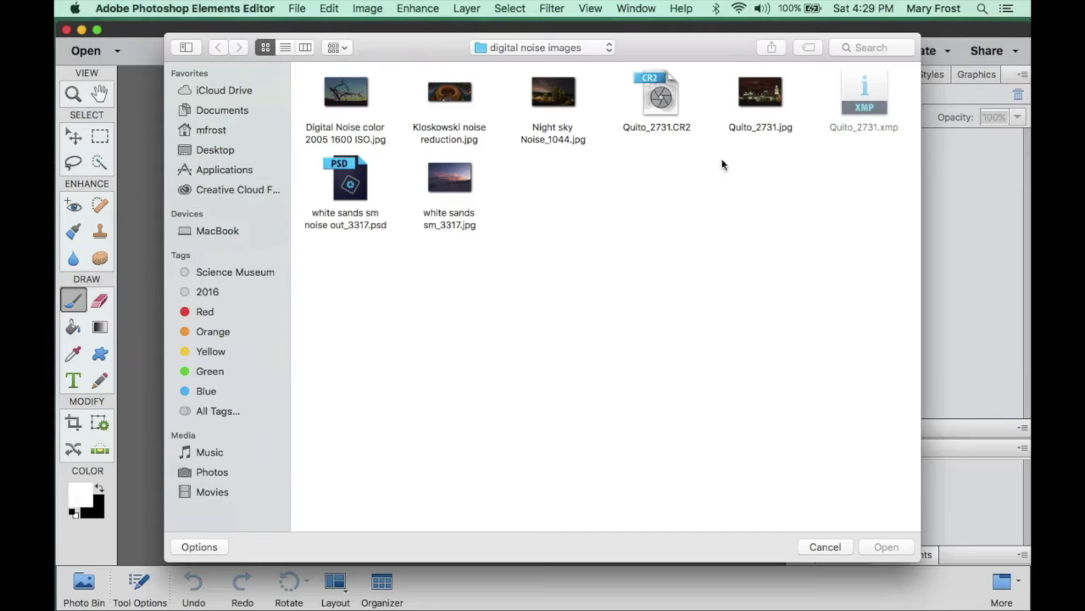
pyautogui.click(757, 91)
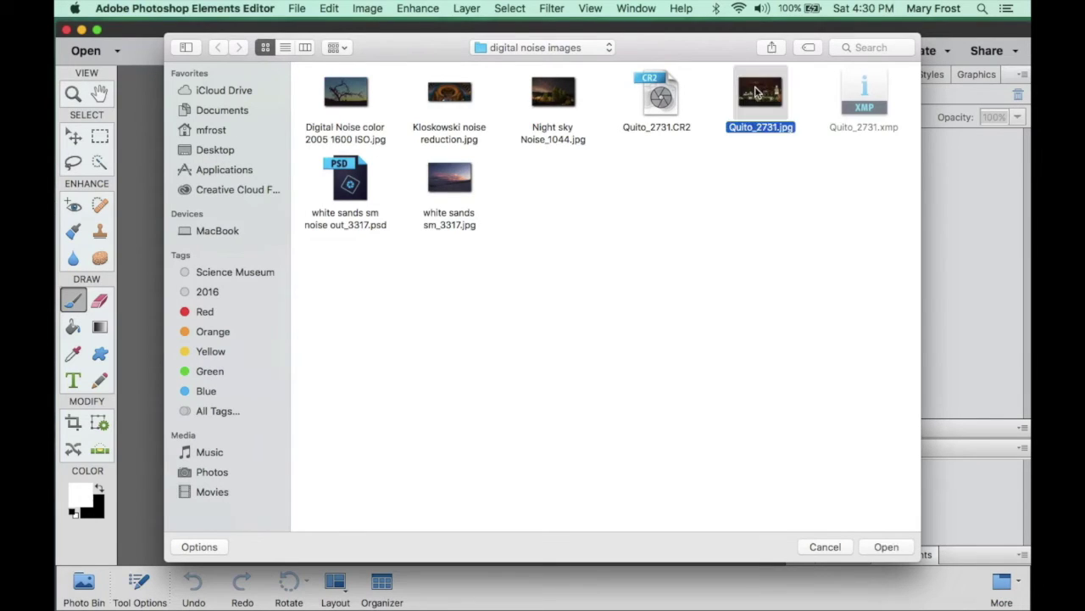
pyautogui.click(207, 547)
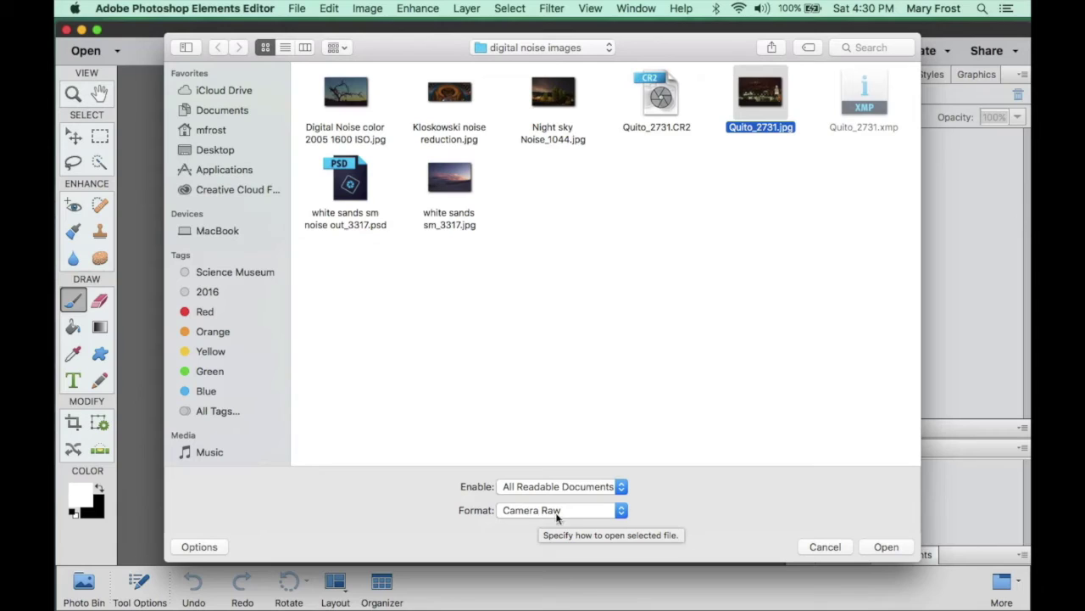
pyautogui.click(623, 509)
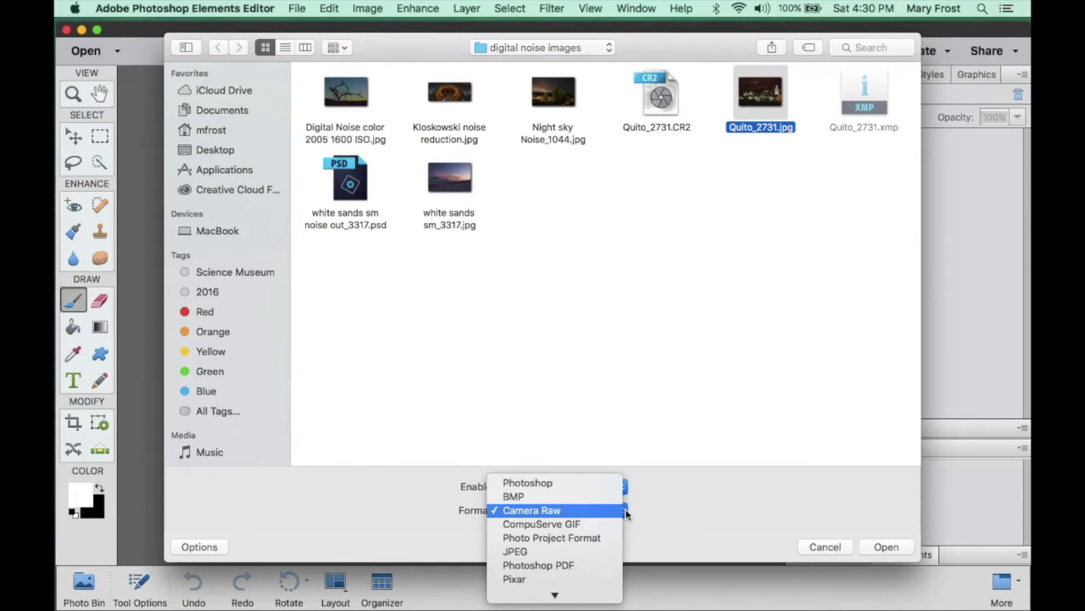
pyautogui.click(601, 556)
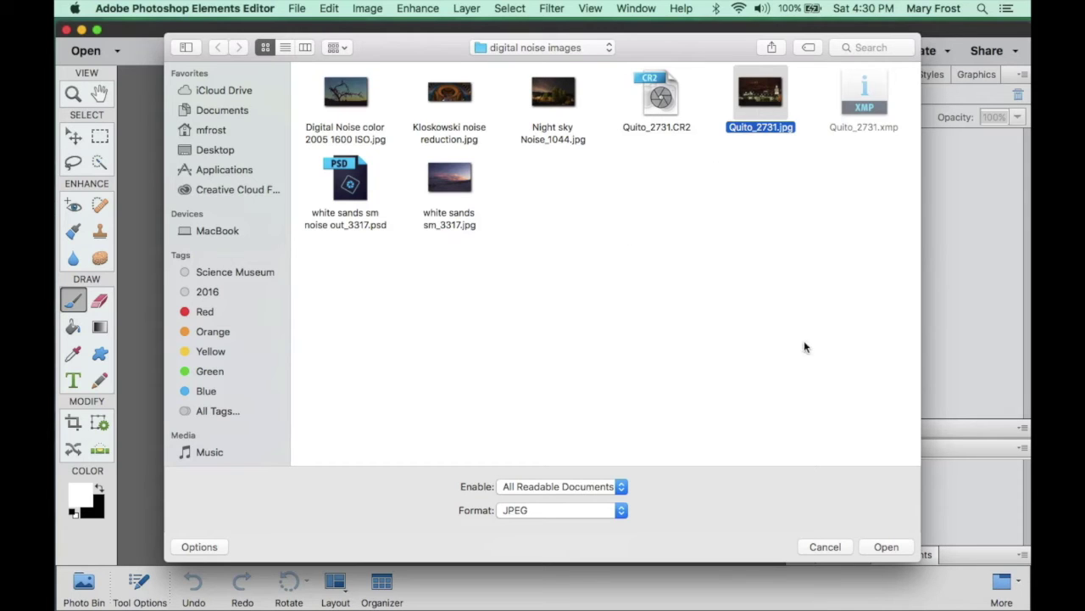
pyautogui.click(888, 547)
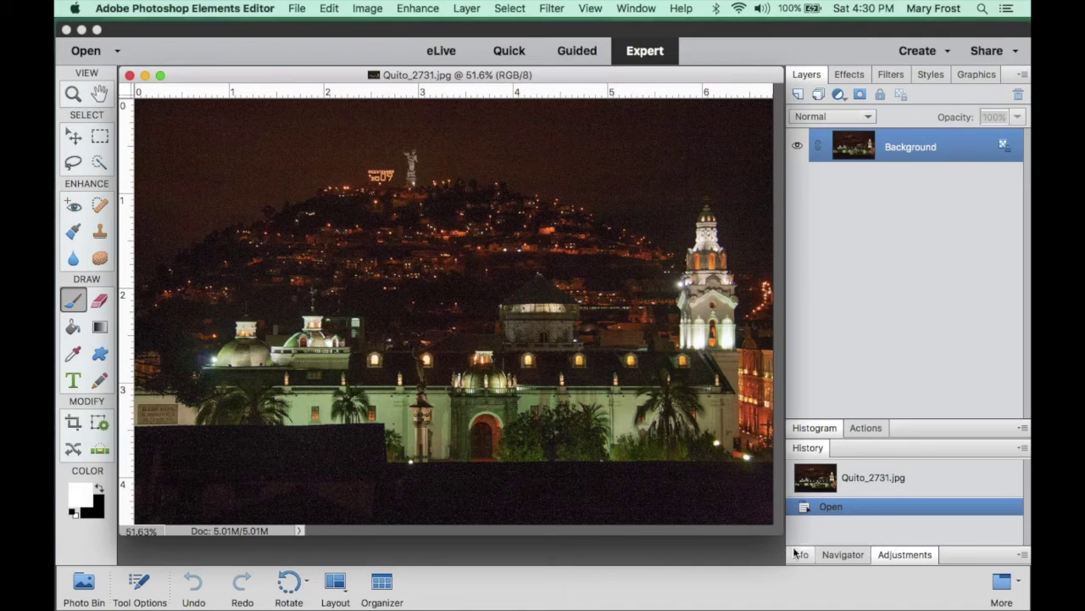
# Step: Launch the Nik Collection's Dfine 2 noise reduction filter on the Quito_2731.jpg background layer
pyautogui.press('z')
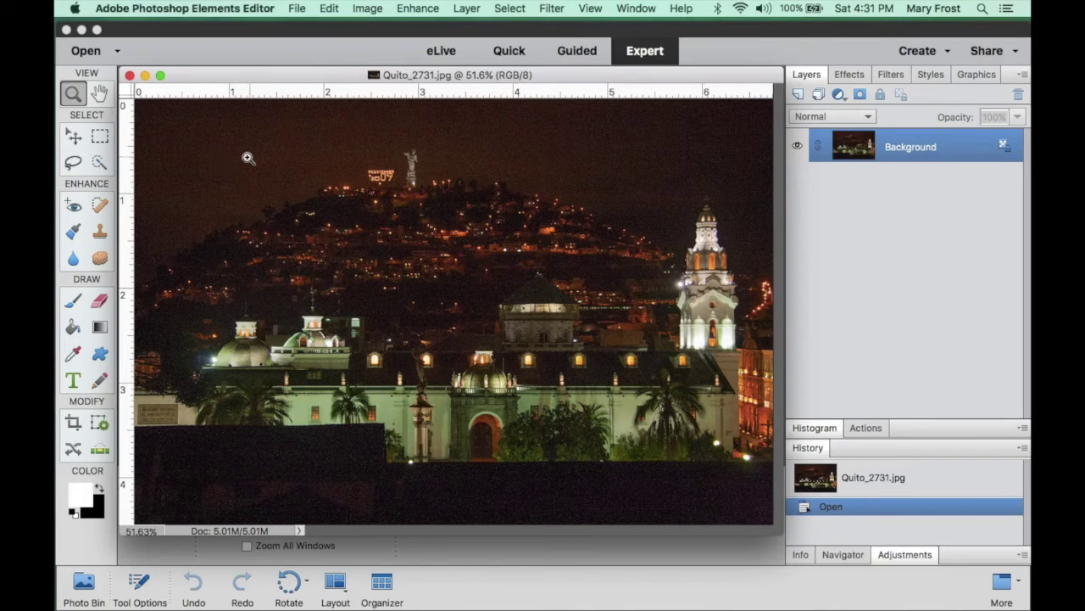
pyautogui.click(245, 159)
pyautogui.click(245, 160)
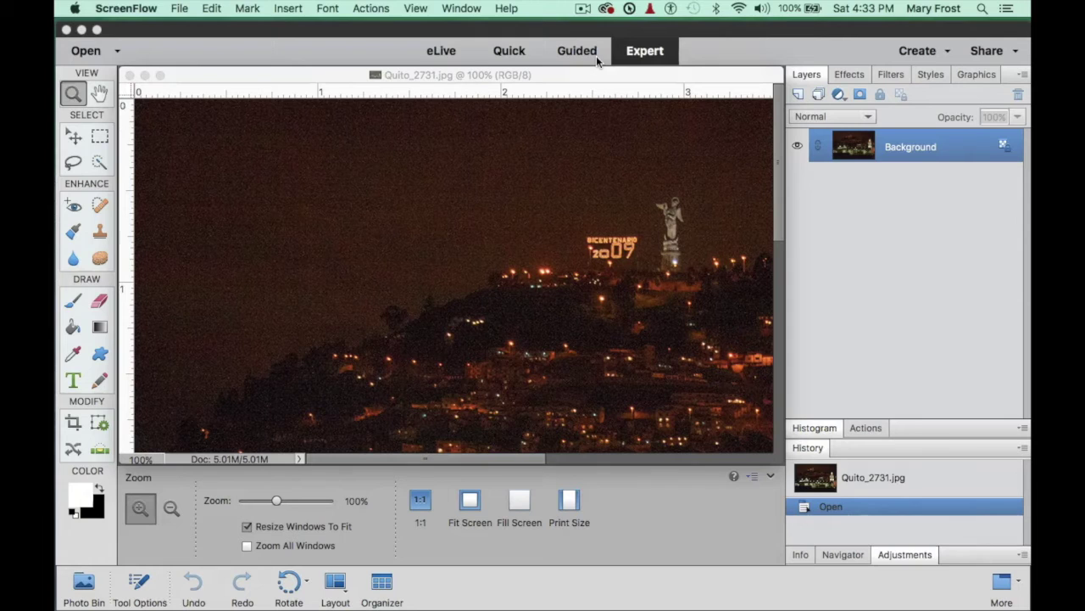
pyautogui.click(332, 63)
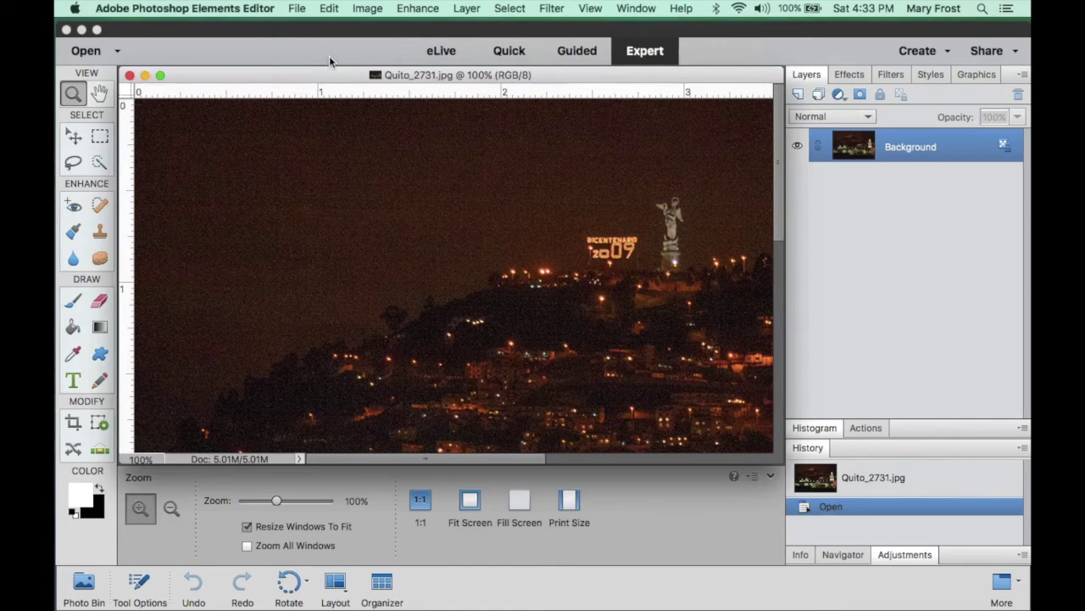
pyautogui.click(552, 9)
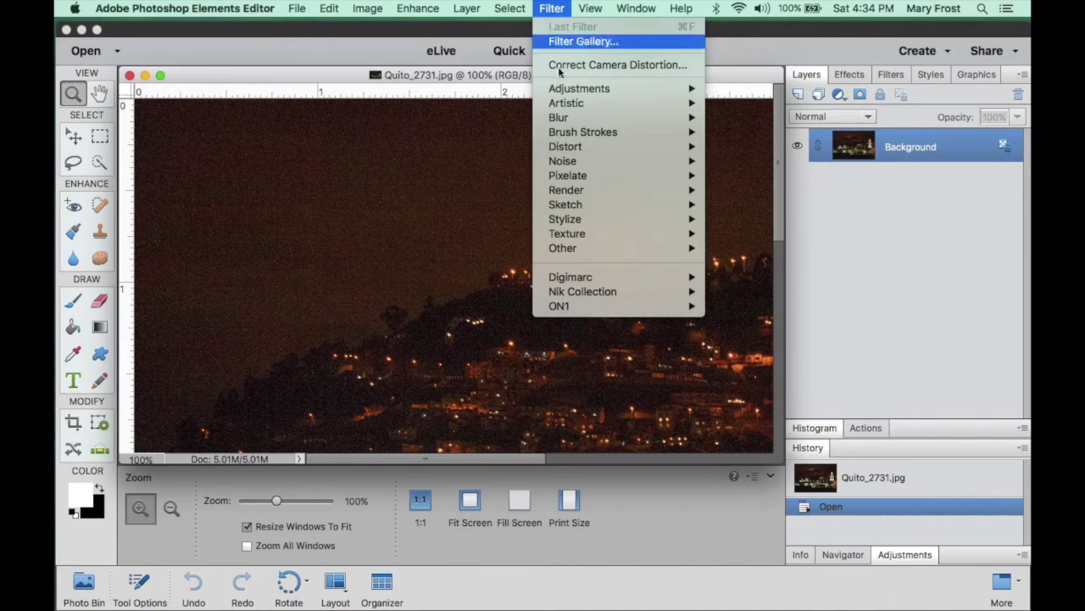
pyautogui.moveTo(616, 297)
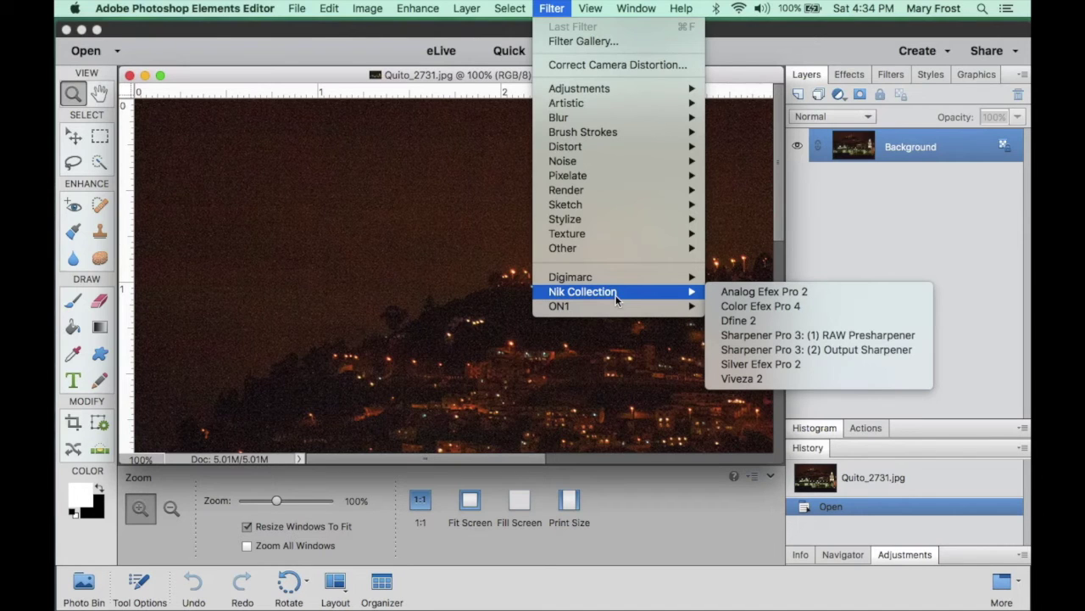
pyautogui.click(728, 322)
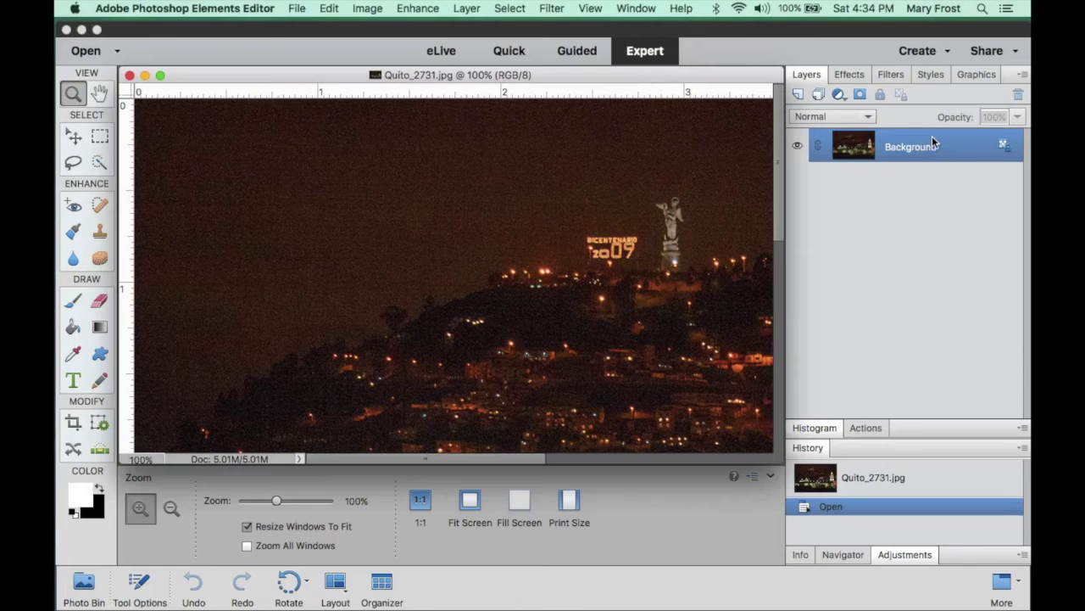
pyautogui.click(547, 8)
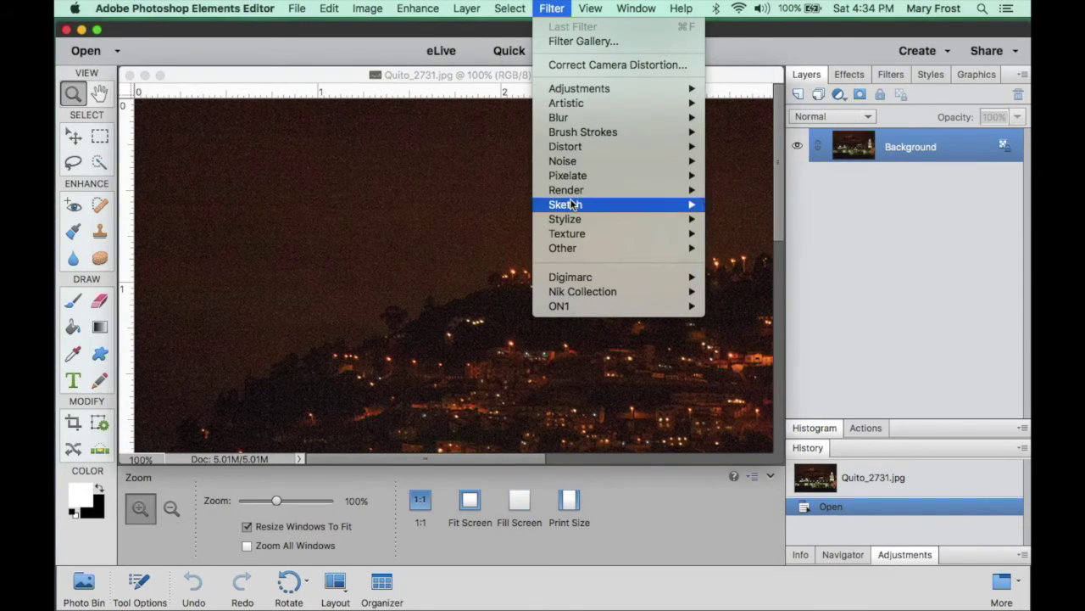
pyautogui.moveTo(579, 292)
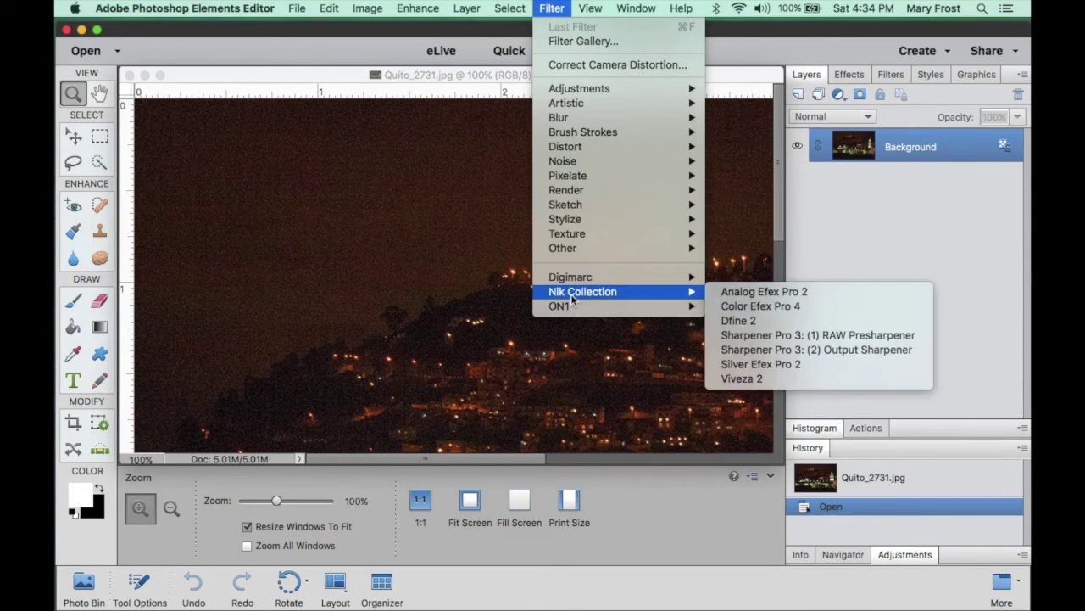
pyautogui.click(761, 321)
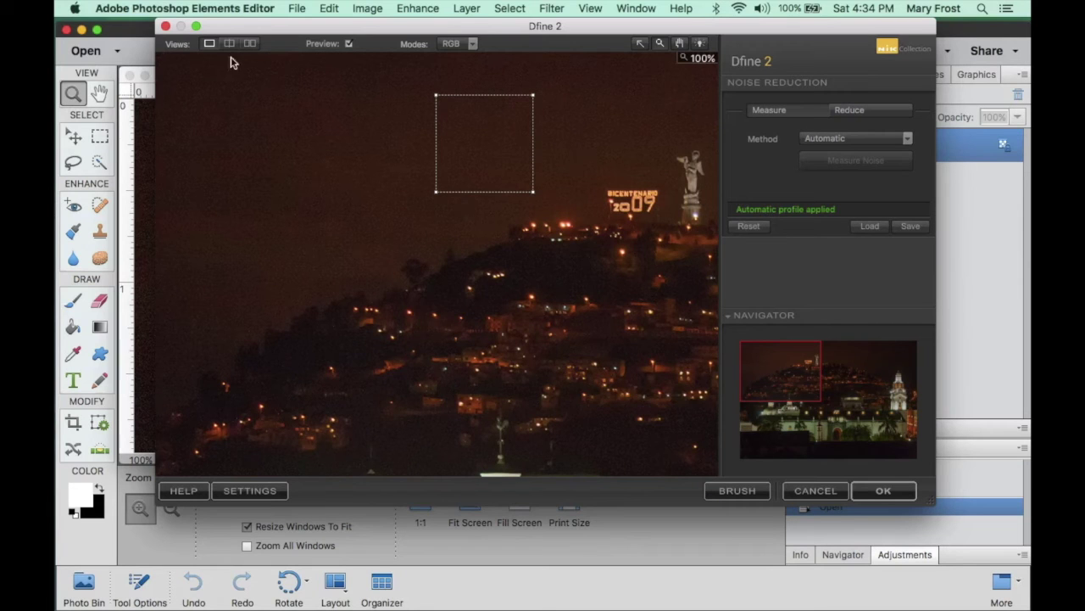
# Step: Enlarge the Dfine 2 window and set the noise measurement method to Manual
pyautogui.click(196, 27)
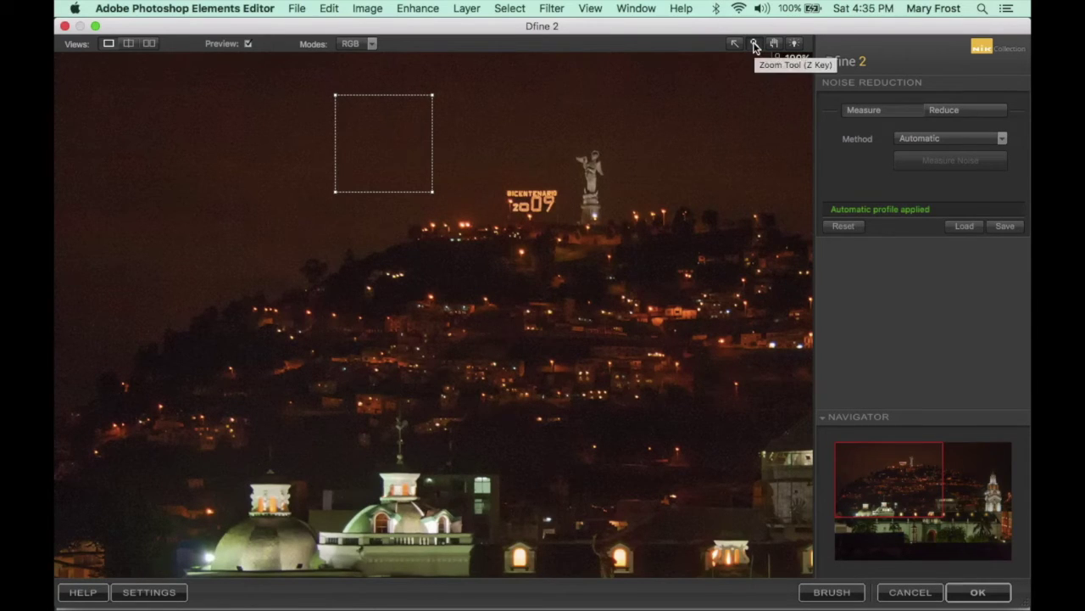
pyautogui.click(754, 44)
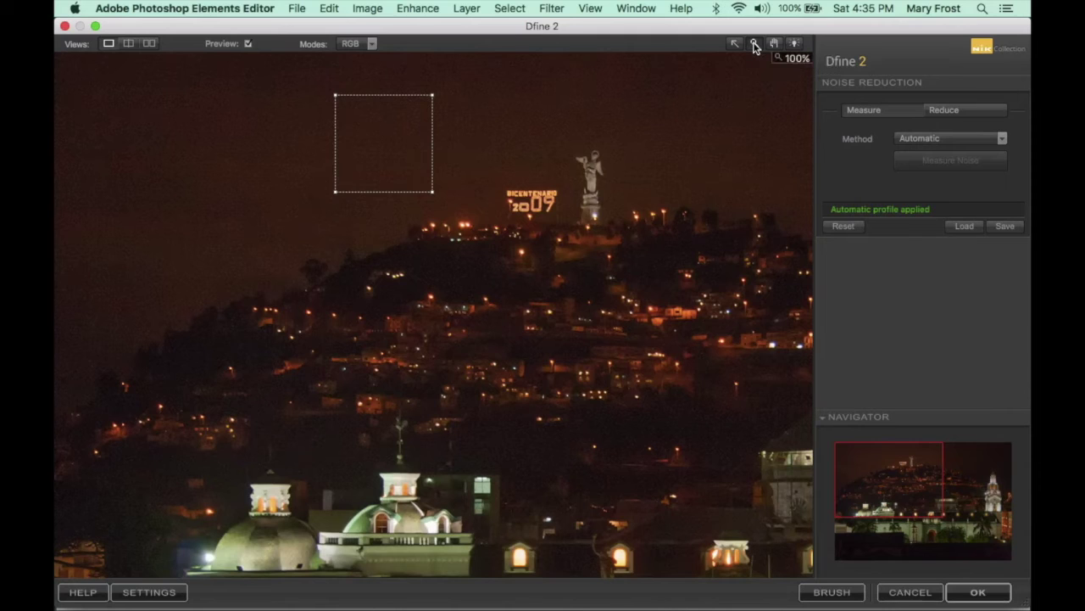
pyautogui.keyDown('alt'); pyautogui.click(502, 141); pyautogui.keyUp('alt')
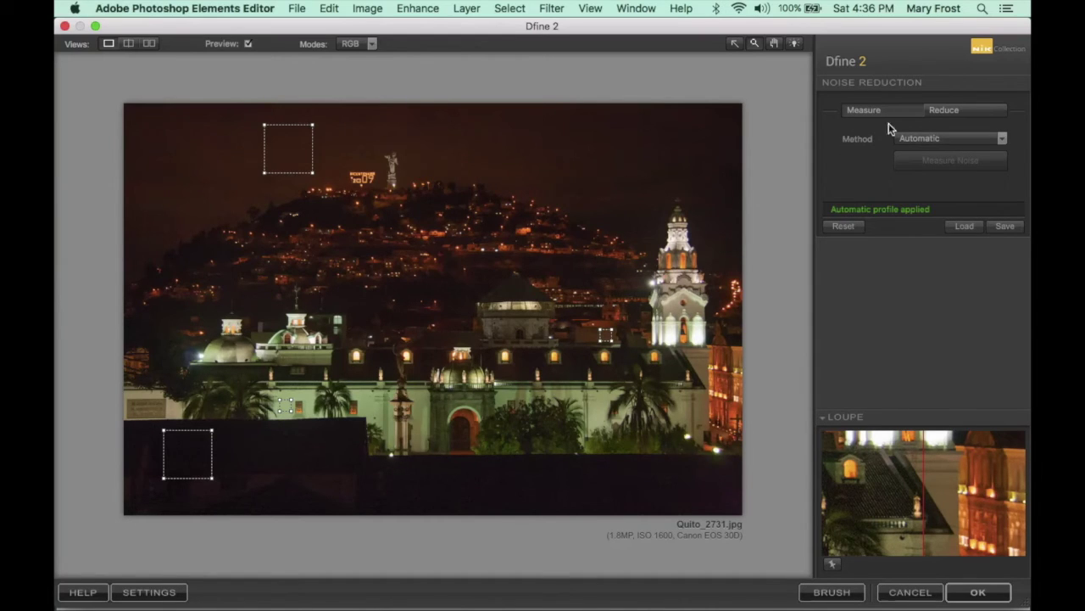
pyautogui.click(1003, 141)
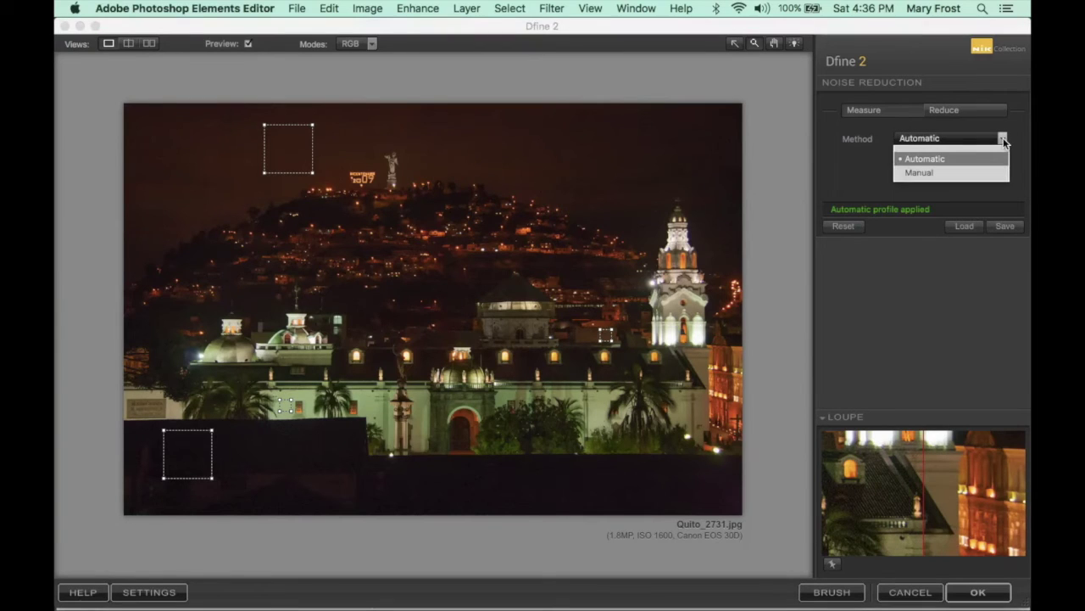
pyautogui.click(959, 174)
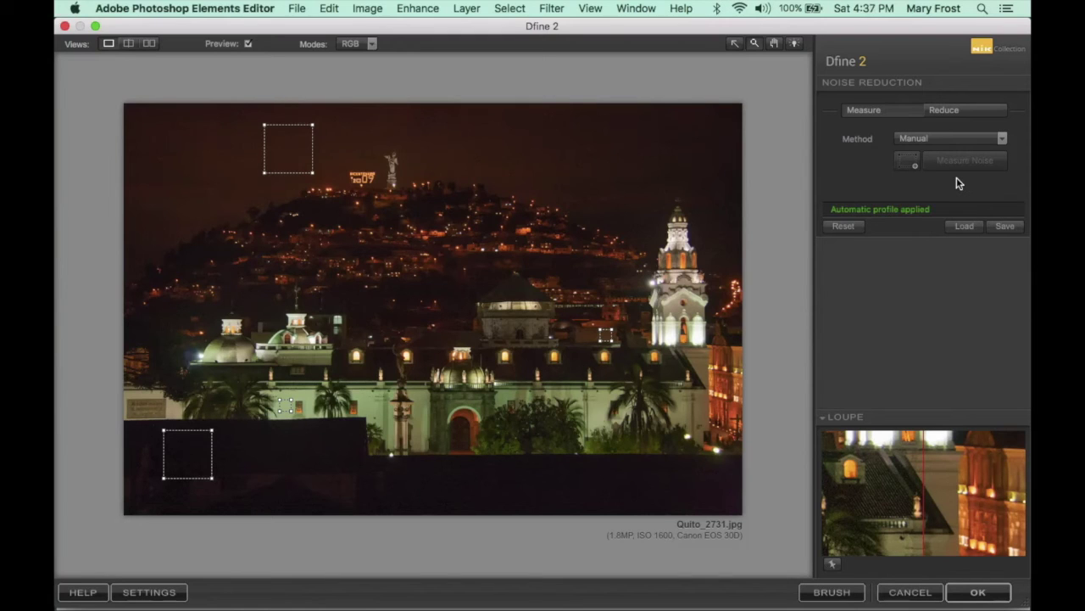
# Step: Add a small measurement rectangle in the dark foreground below the church's palm trees, measure the noise and apply the reduction
pyautogui.click(912, 162)
pyautogui.click(908, 162)
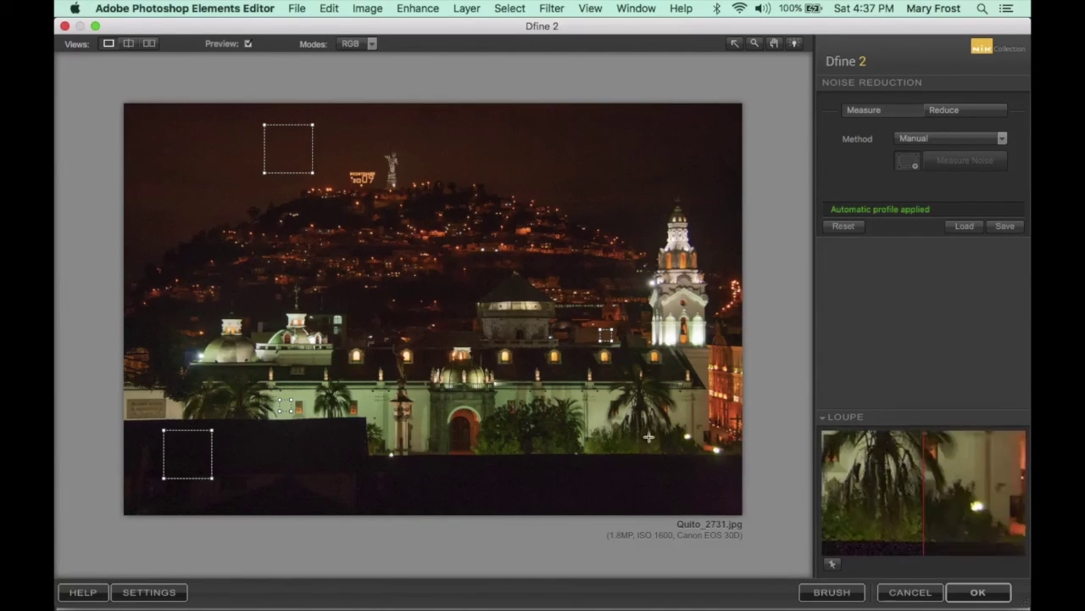
pyautogui.moveTo(569, 479); pyautogui.dragTo(590, 492)
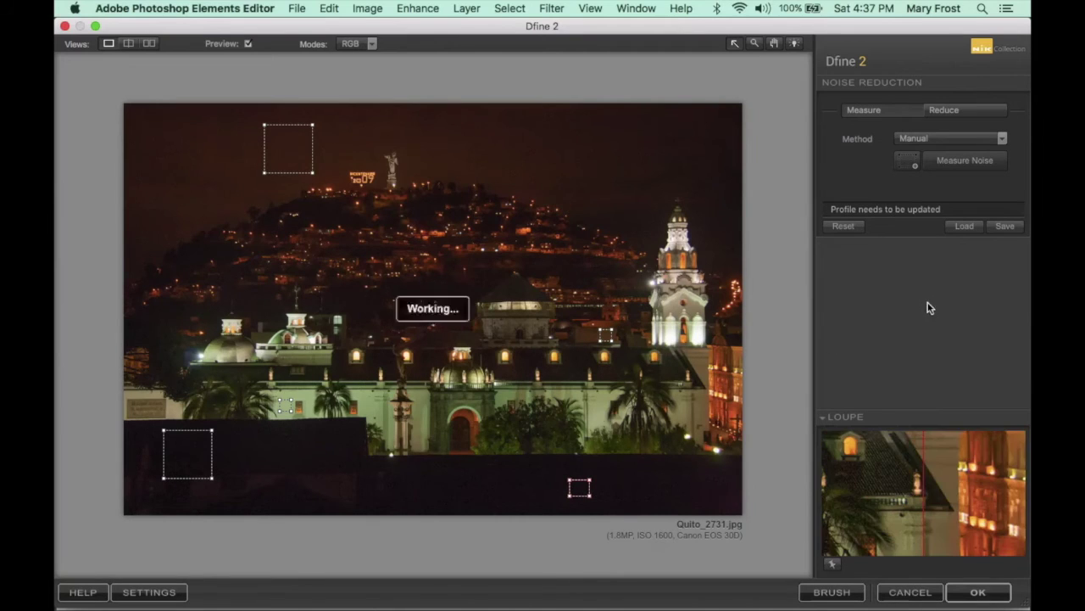
pyautogui.click(963, 160)
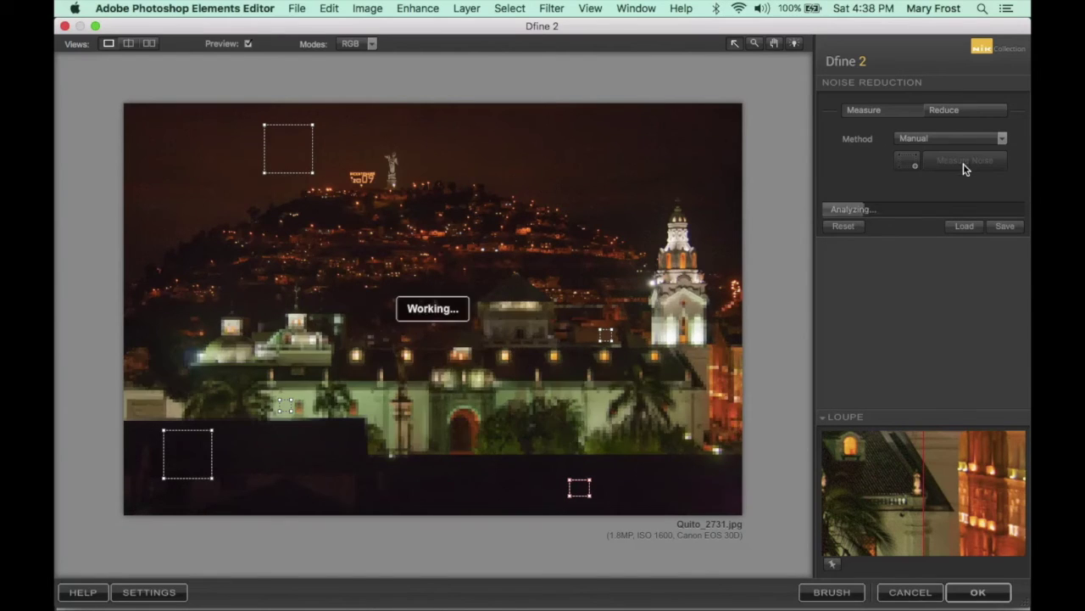
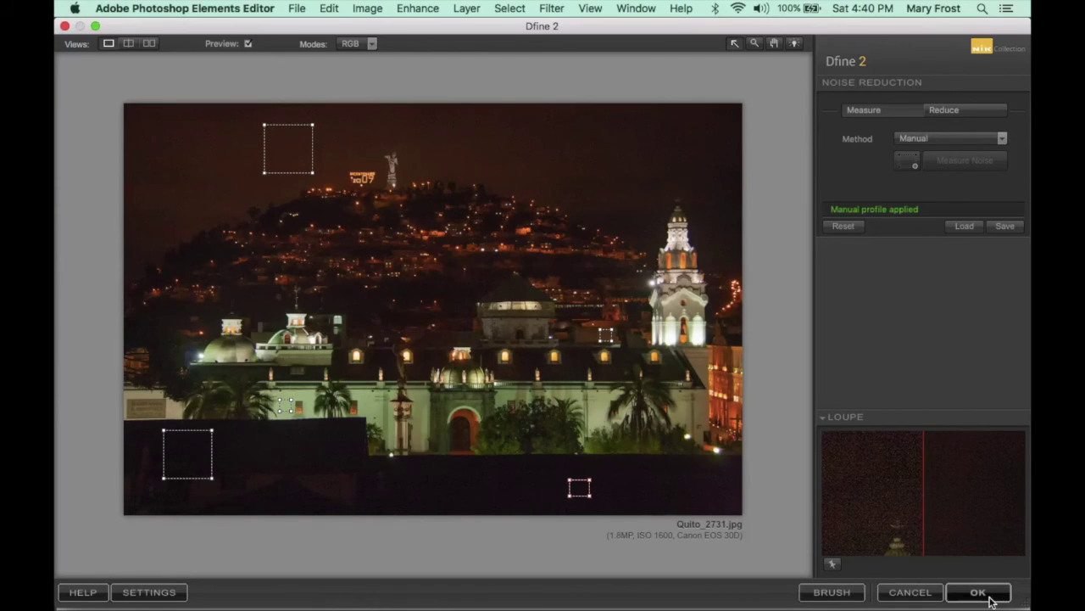
pyautogui.click(991, 598)
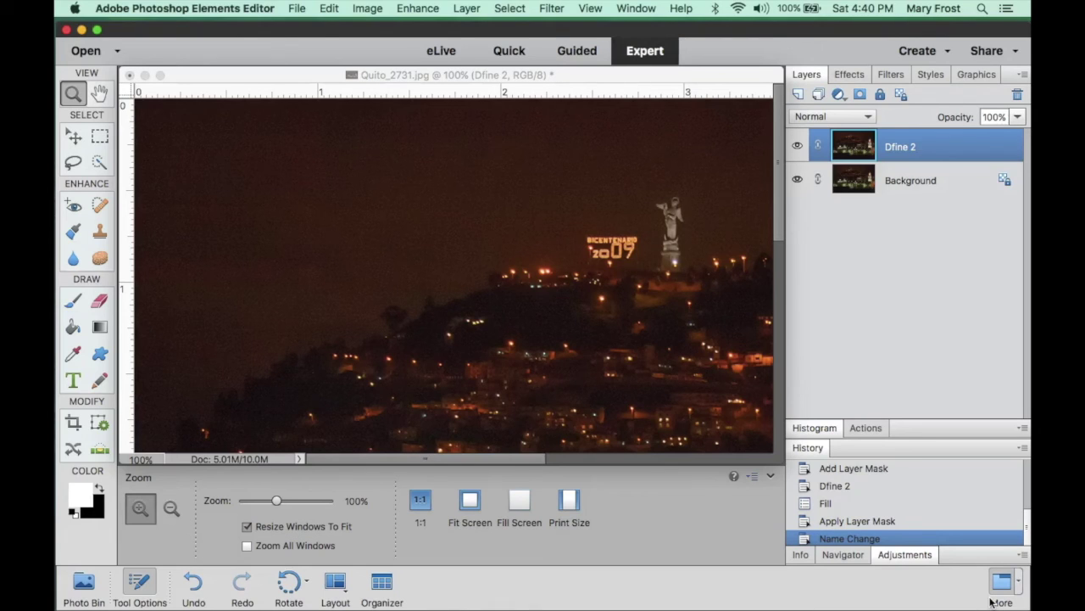
# Step: Examine the whole denoised photo fitted on screen and the church area at 50% view
pyautogui.press('super+0')
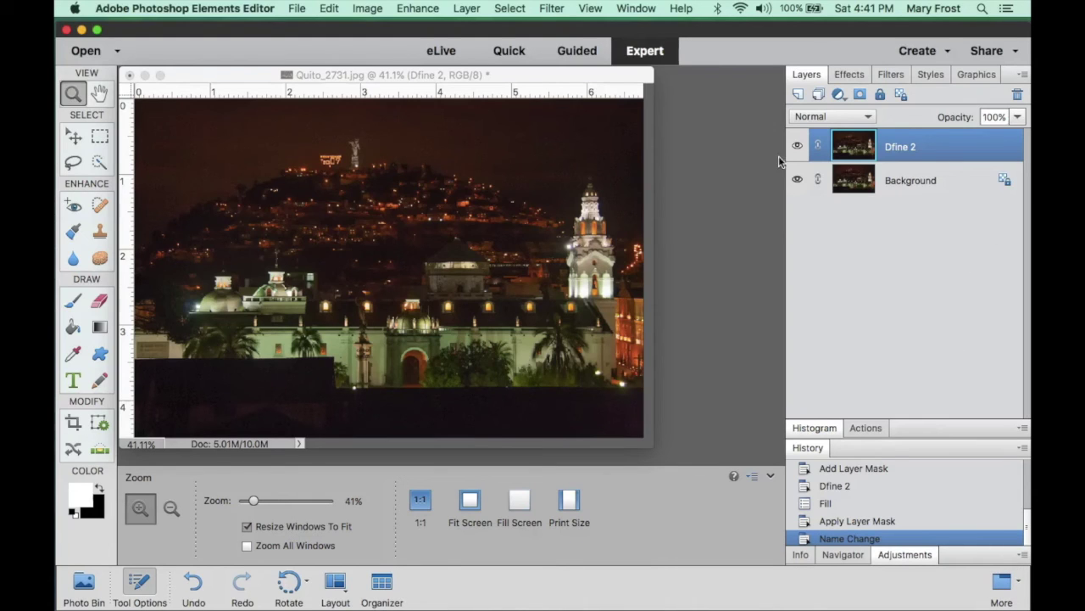
pyautogui.click(591, 8)
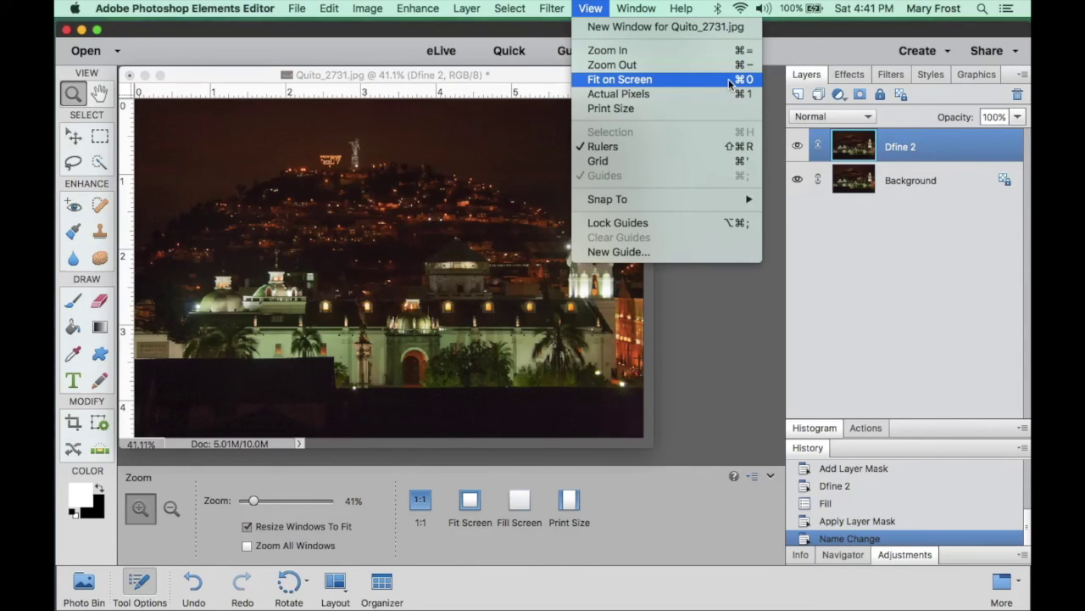
pyautogui.click(798, 30)
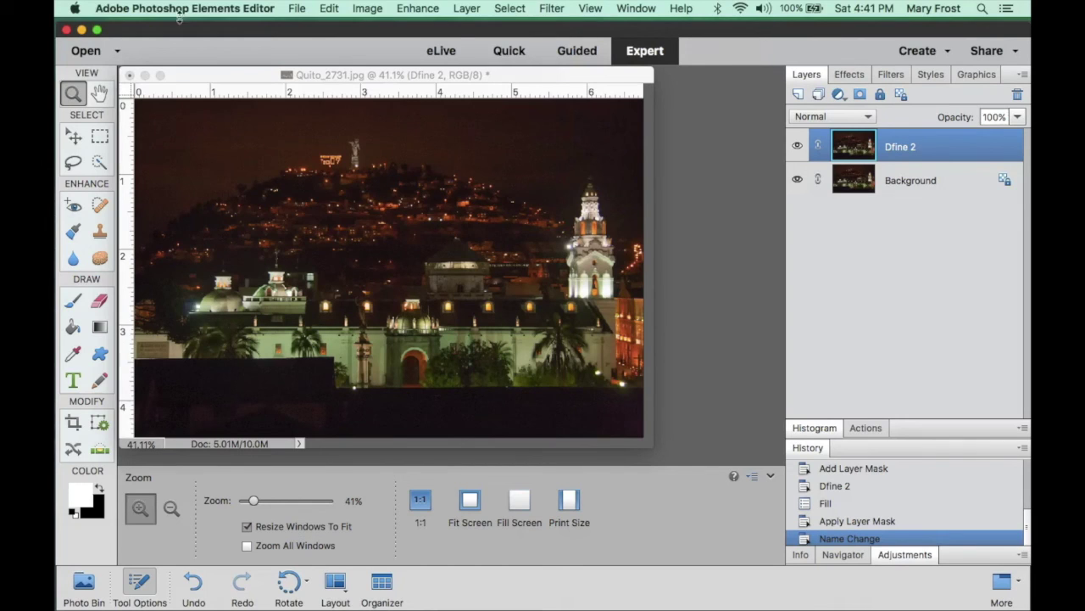
pyautogui.click(71, 93)
pyautogui.click(490, 348)
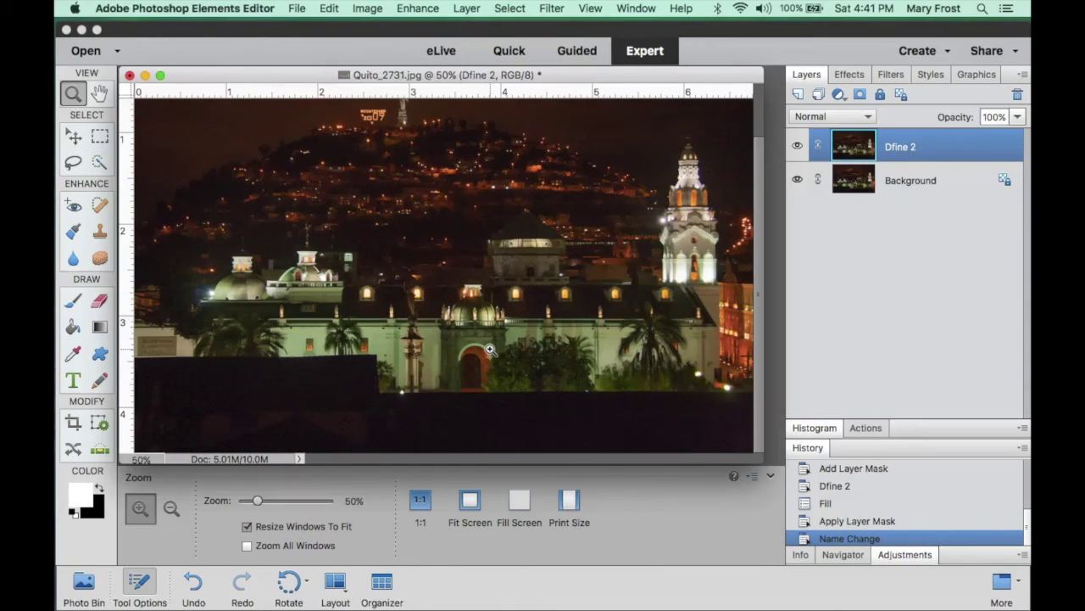
# Step: Add a layer mask to the Dfine 2 layer and paint black at 52% opacity over the bushes beside the church doorway
pyautogui.click(490, 348)
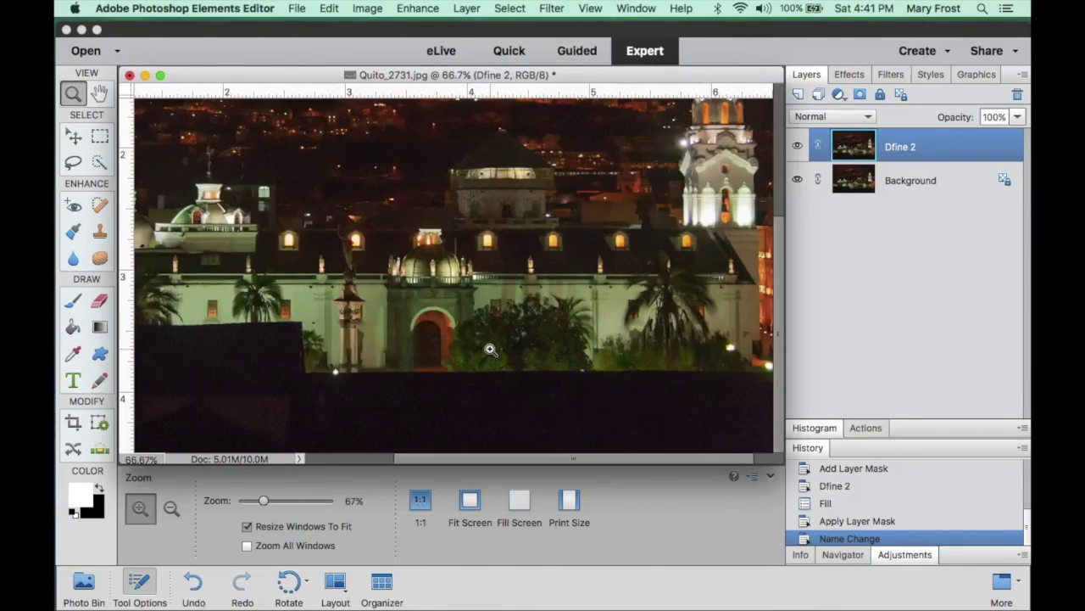
pyautogui.click(558, 347)
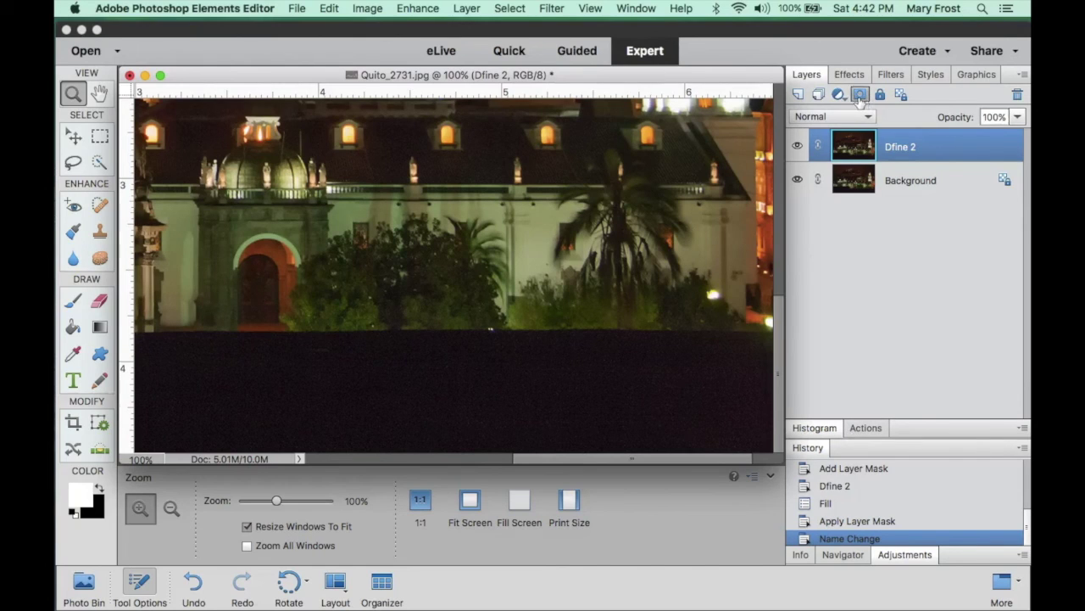
pyautogui.click(860, 95)
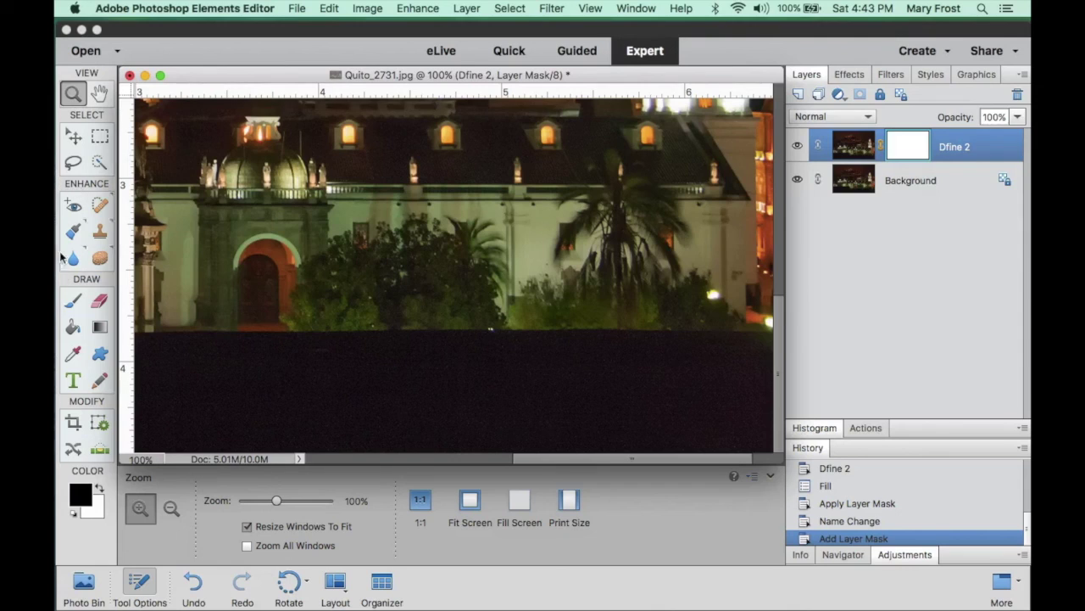
pyautogui.click(73, 303)
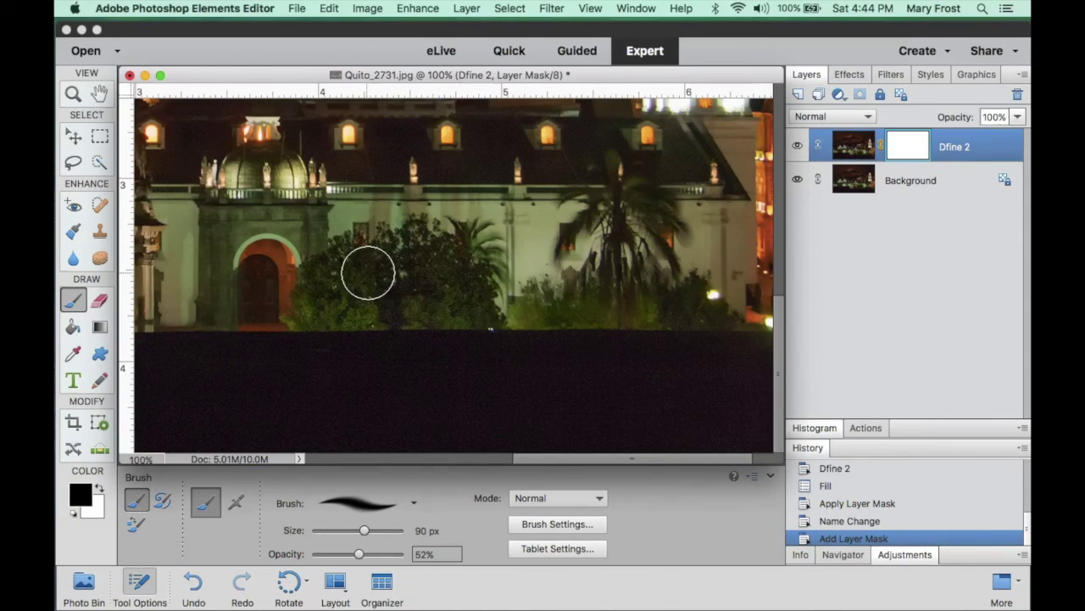
pyautogui.moveTo(368, 272); pyautogui.dragTo(371, 273)
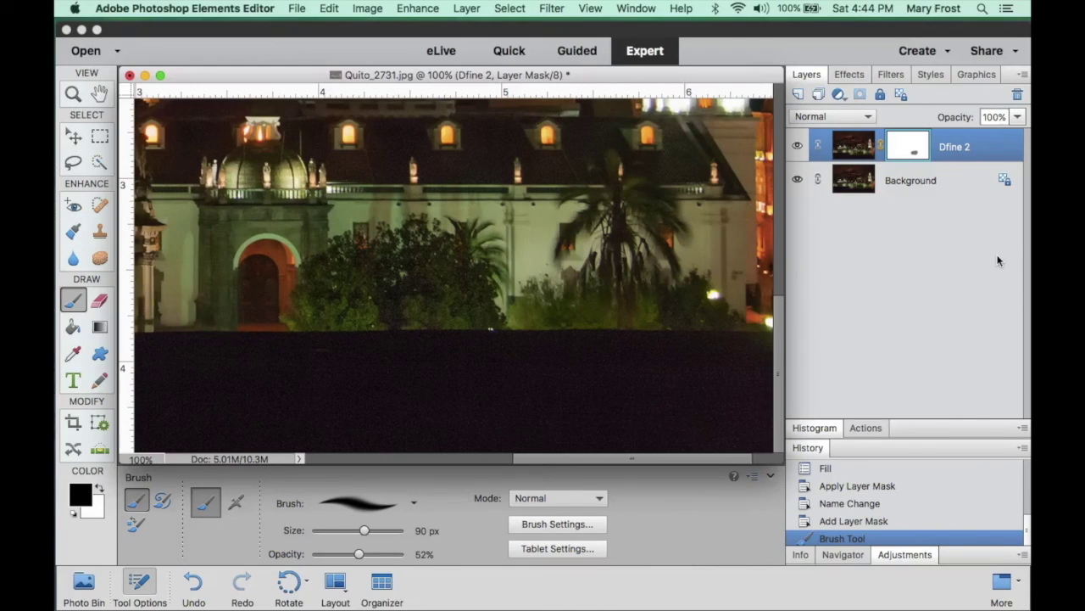
# Step: Toggle the Dfine 2 layer mask off and on several times to compare the detail in the bushes
pyautogui.keyDown('shift'); pyautogui.click(906, 150); pyautogui.keyUp('shift')
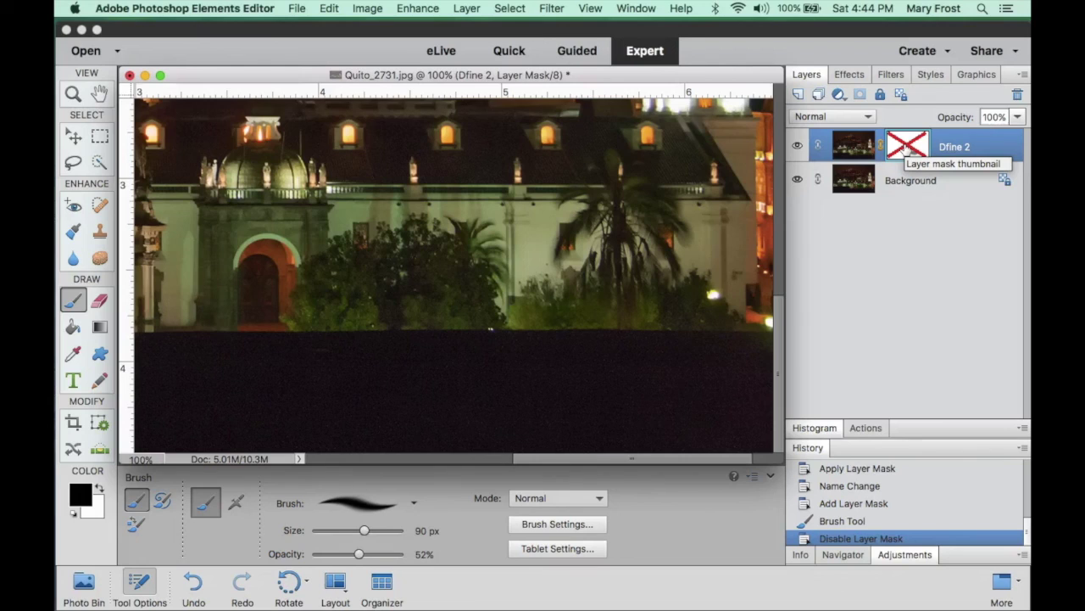
pyautogui.keyDown('shift'); pyautogui.click(907, 150); pyautogui.keyUp('shift')
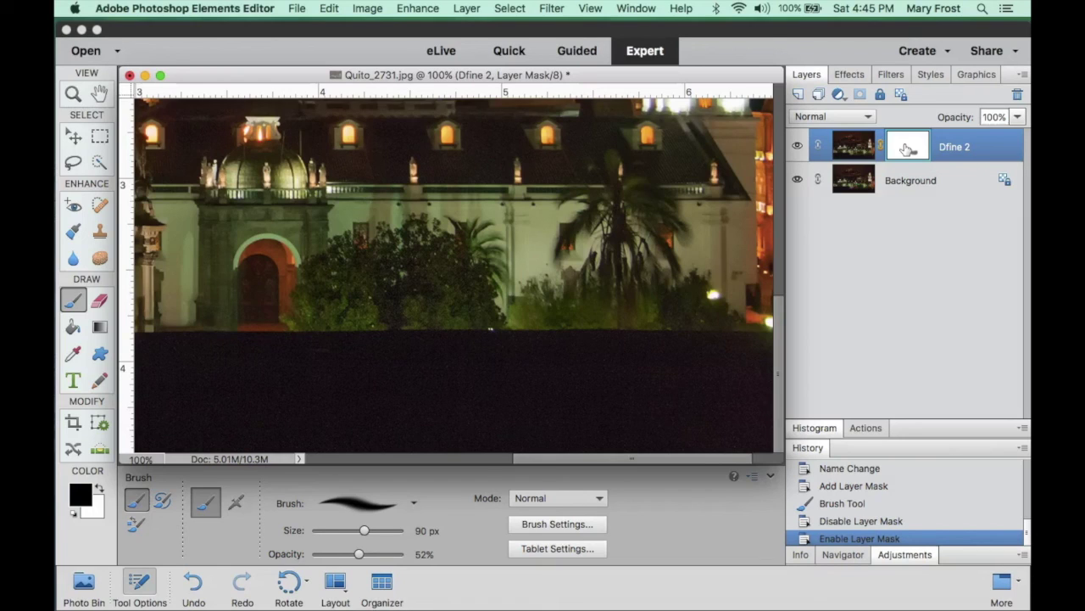
pyautogui.keyDown('shift'); pyautogui.click(907, 149); pyautogui.keyUp('shift')
pyautogui.keyDown('shift'); pyautogui.click(907, 150); pyautogui.keyUp('shift')
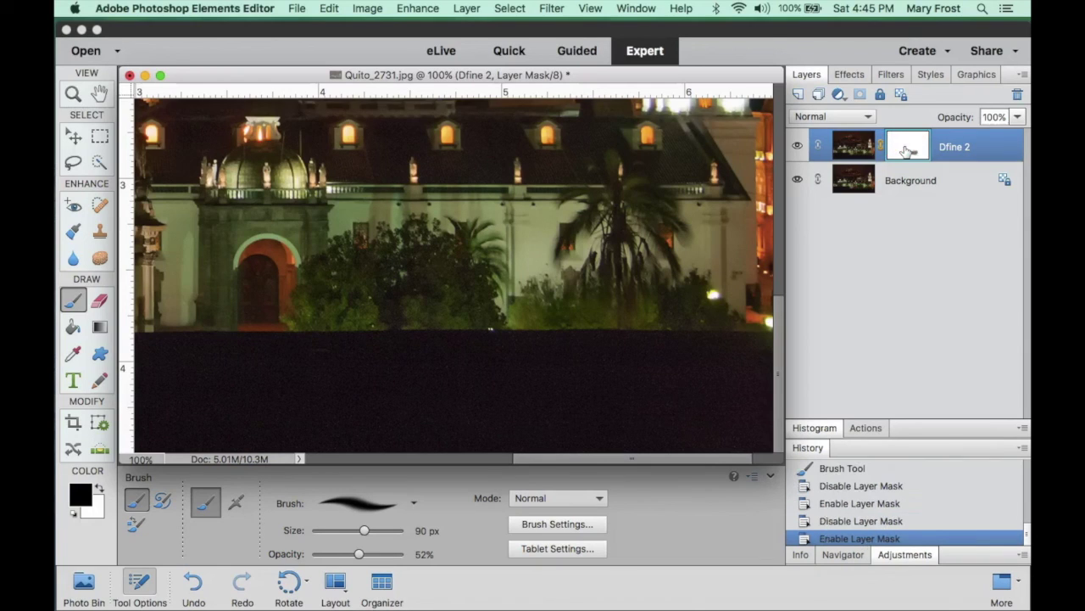
pyautogui.keyDown('shift'); pyautogui.click(908, 150); pyautogui.keyUp('shift')
pyautogui.keyDown('shift'); pyautogui.click(907, 150); pyautogui.keyUp('shift')
# Step: Compare the sky and hillside noise at 100% view with the Dfine 2 layer hidden and shown again
pyautogui.press('super+0')
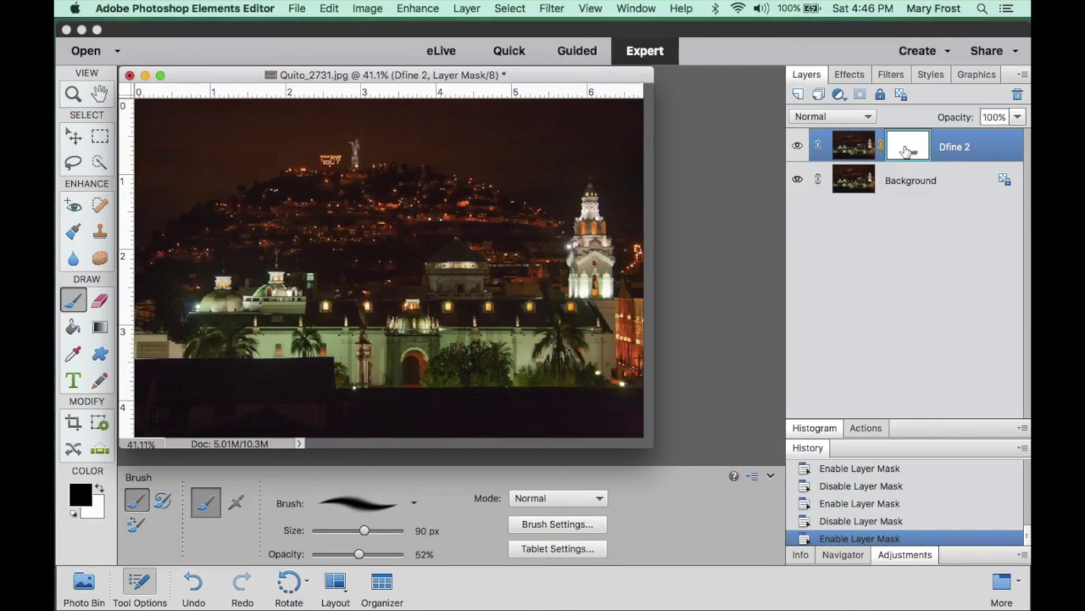
pyautogui.click(797, 148)
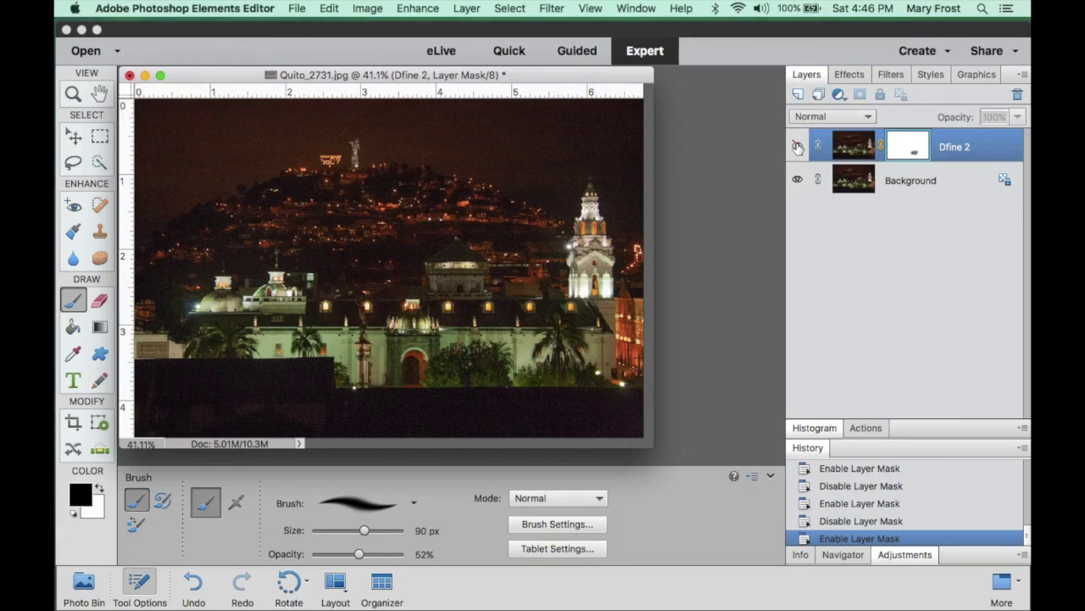
pyautogui.click(71, 94)
pyautogui.click(222, 148)
pyautogui.click(222, 148)
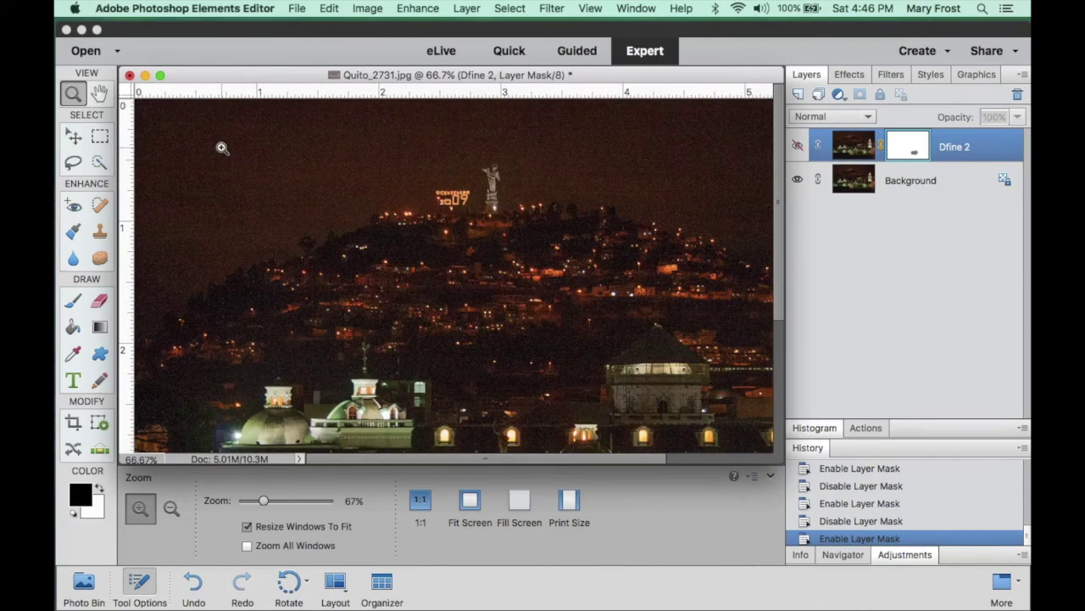
pyautogui.click(222, 147)
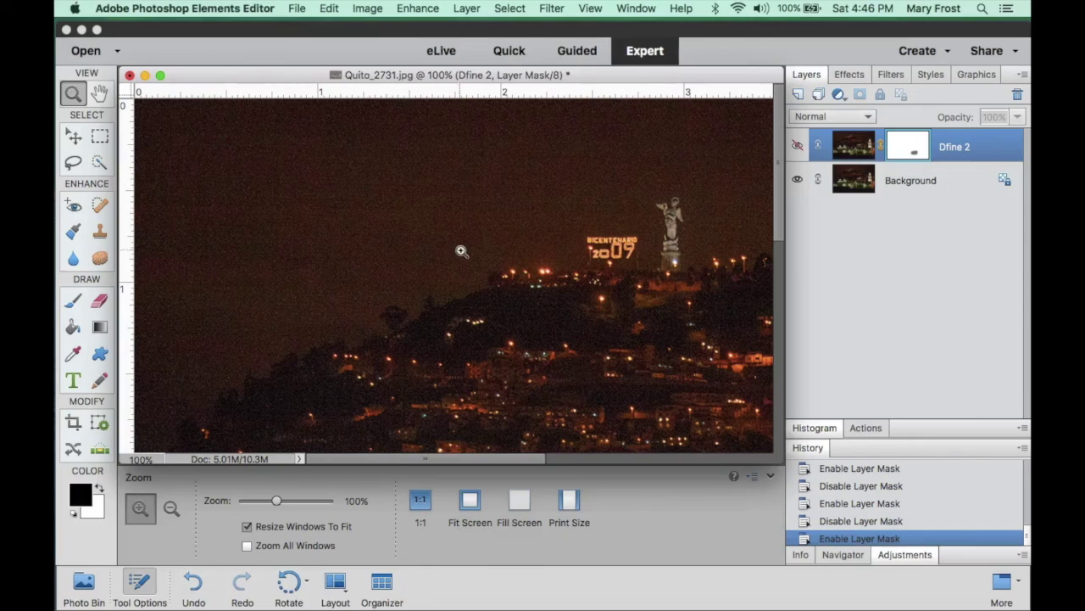
pyautogui.click(797, 148)
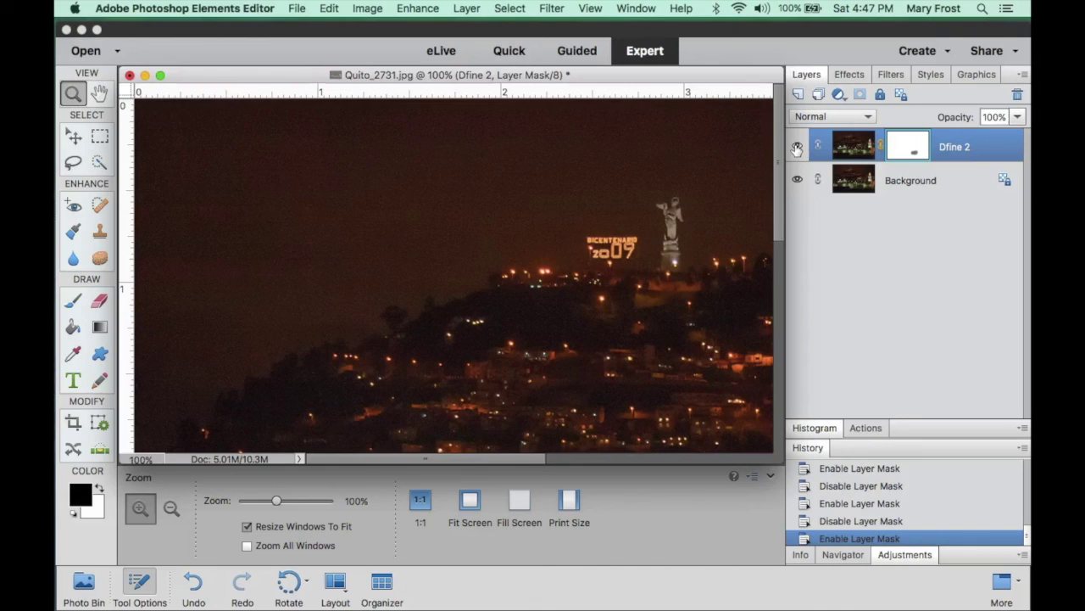
# Step: Fit the whole photo on screen, and close Quito_2731.jpg without saving the changes
pyautogui.press('super+0')
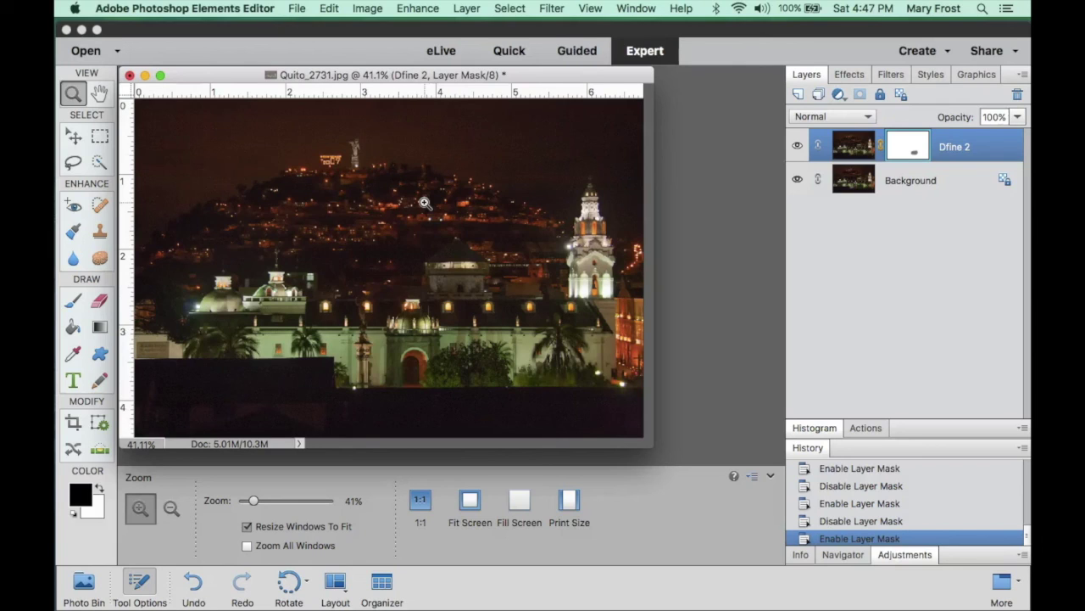
pyautogui.click(129, 75)
pyautogui.click(515, 234)
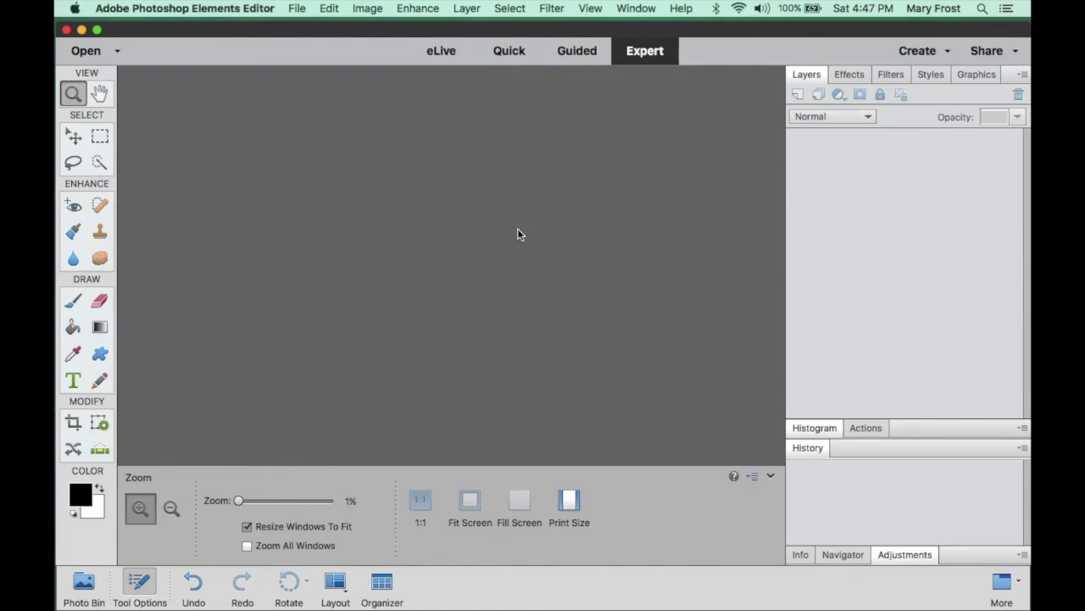